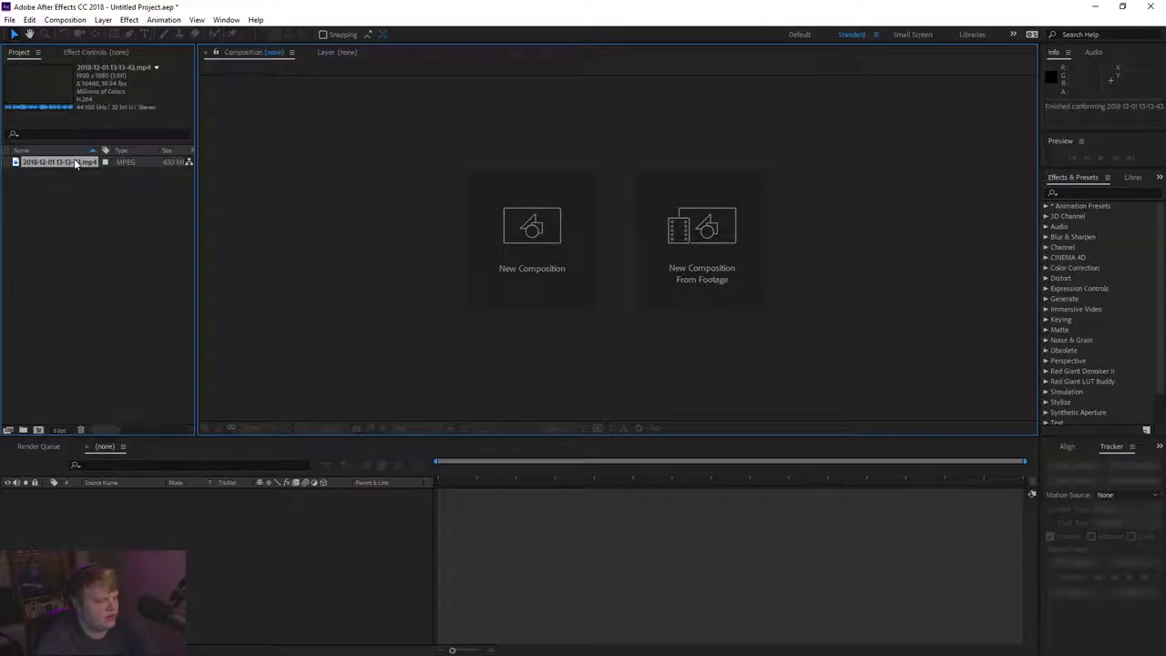
right_click(71, 239)
mouse_move(119, 301)
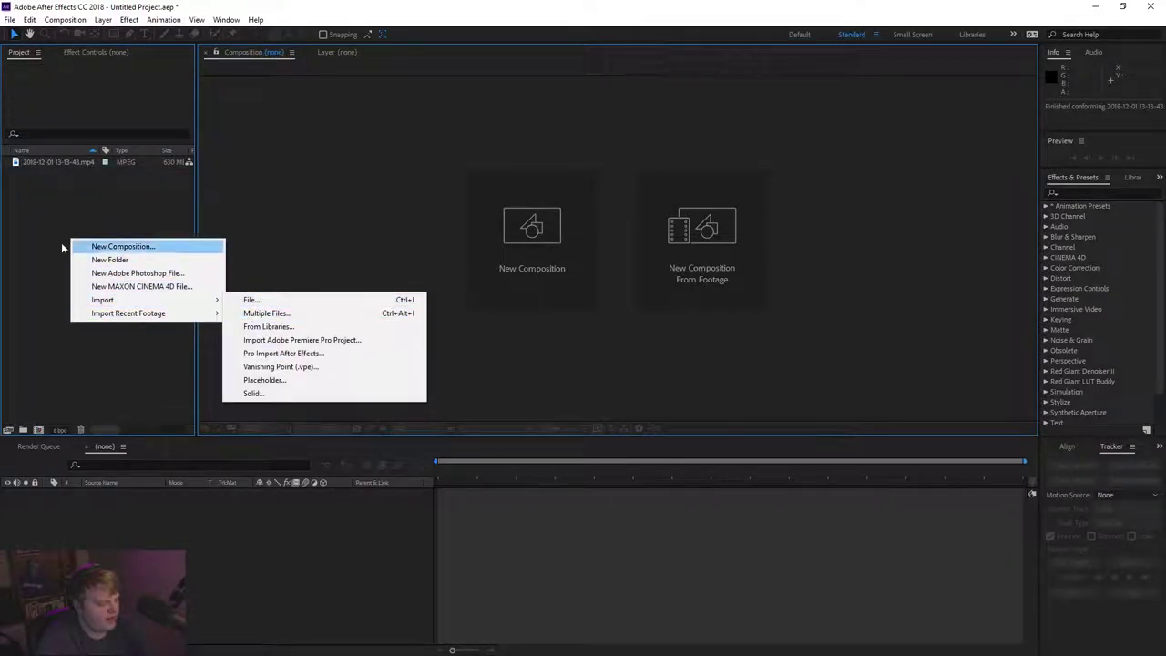
click(39, 184)
click(10, 20)
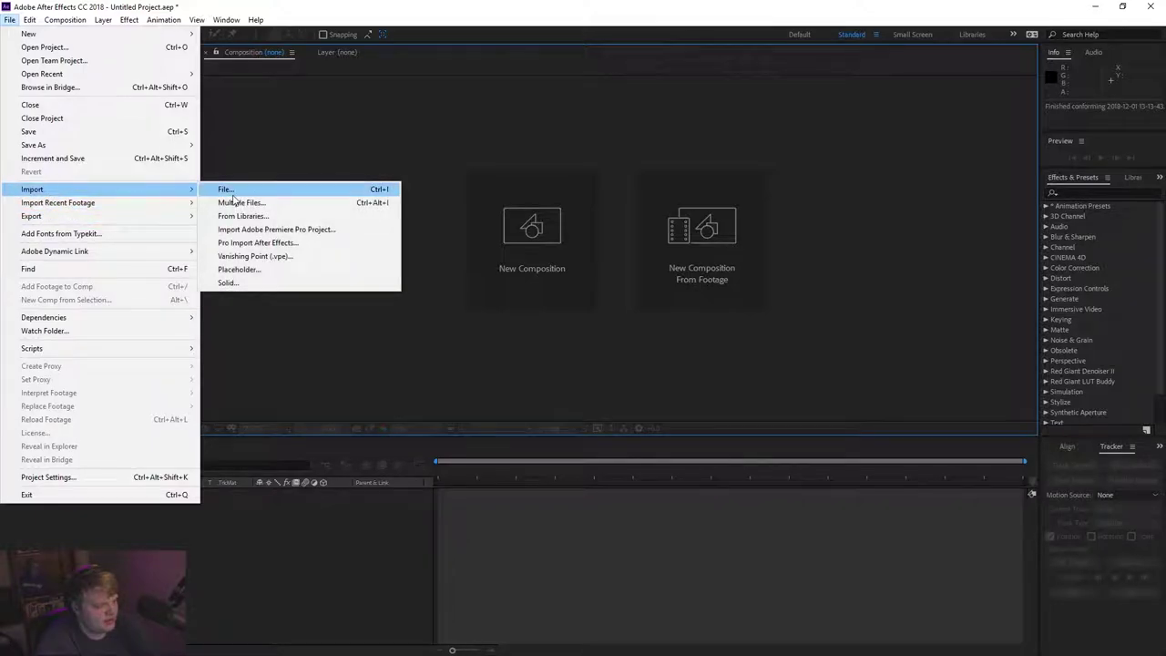
click(239, 136)
click(34, 162)
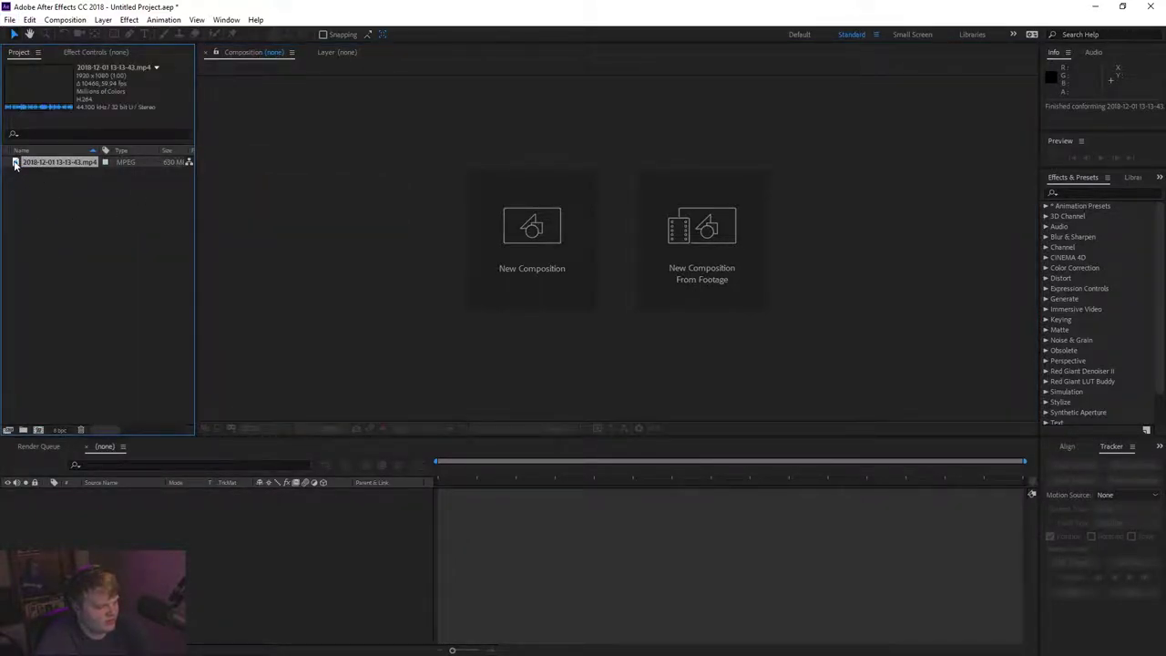
drag(15, 164, 38, 429)
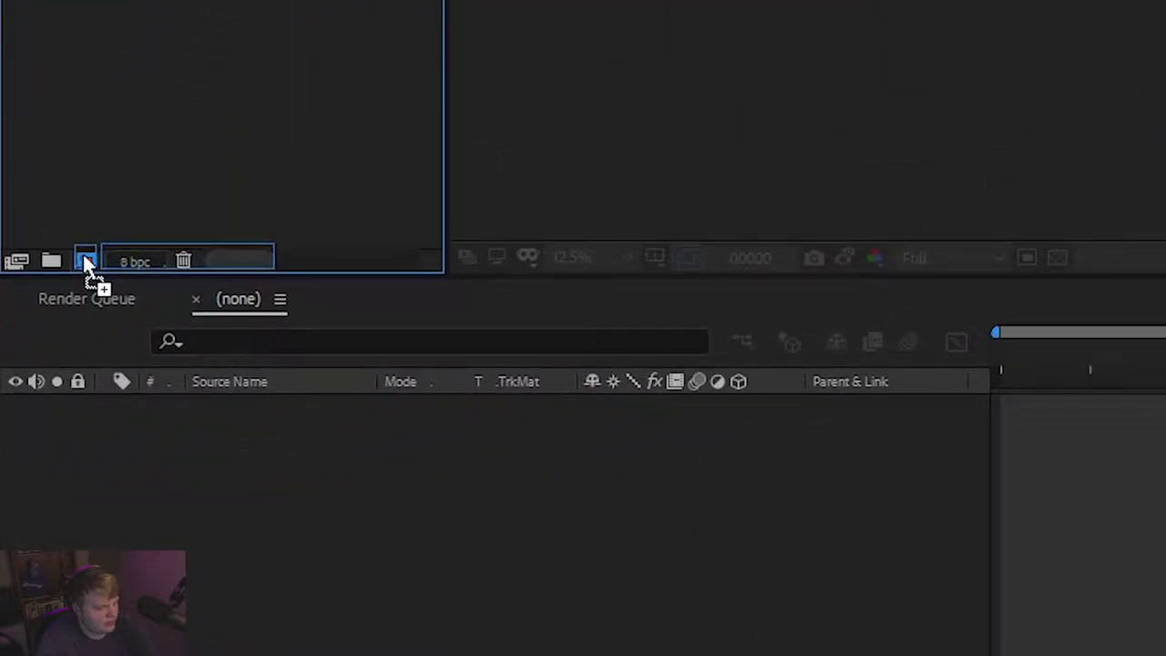
- Create a composition from the gameplay mp4 footage and enlarge its preview
drag(84, 262, 84, 262)
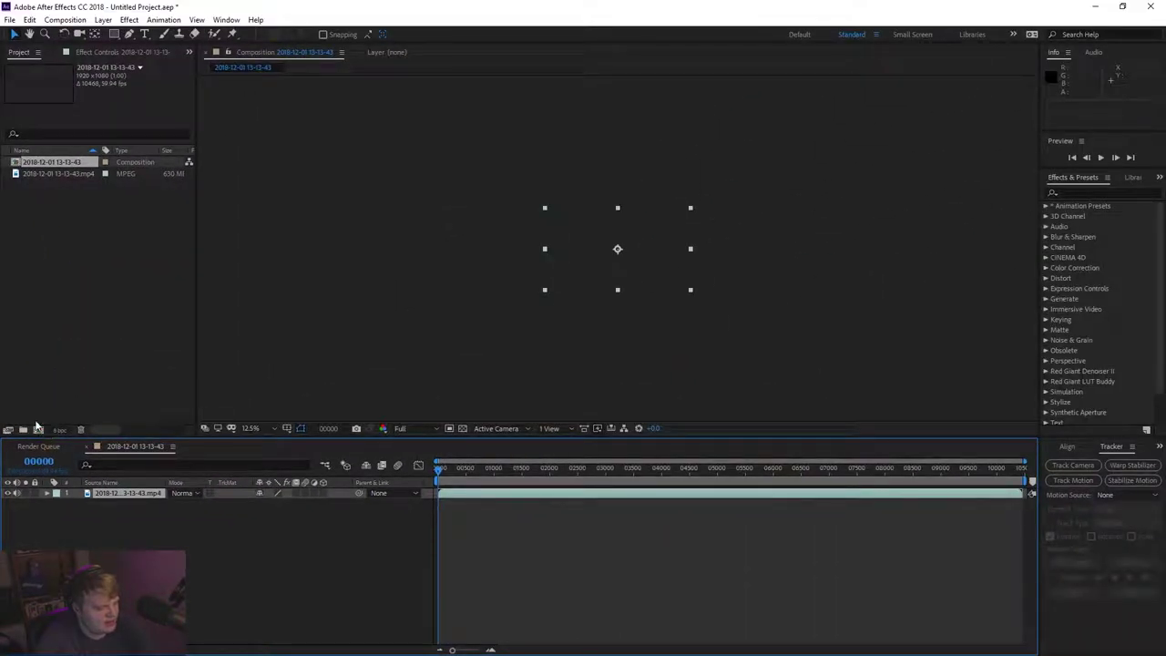
key(Caps_Lock)
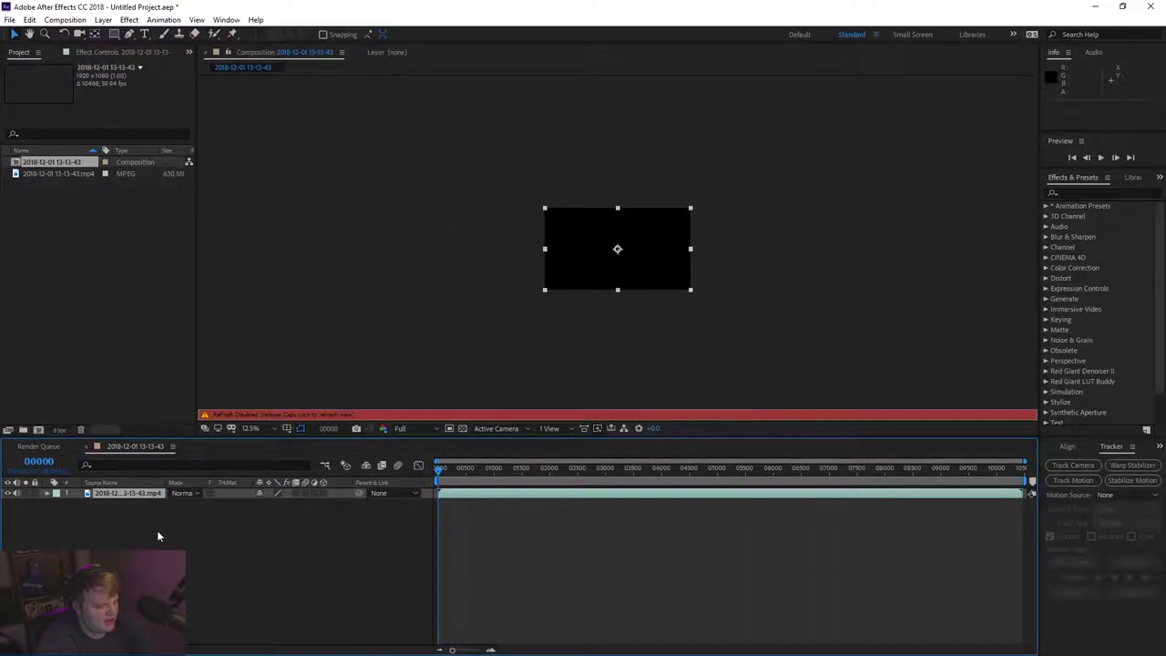
click(288, 536)
key(period)
key(Caps_Lock)
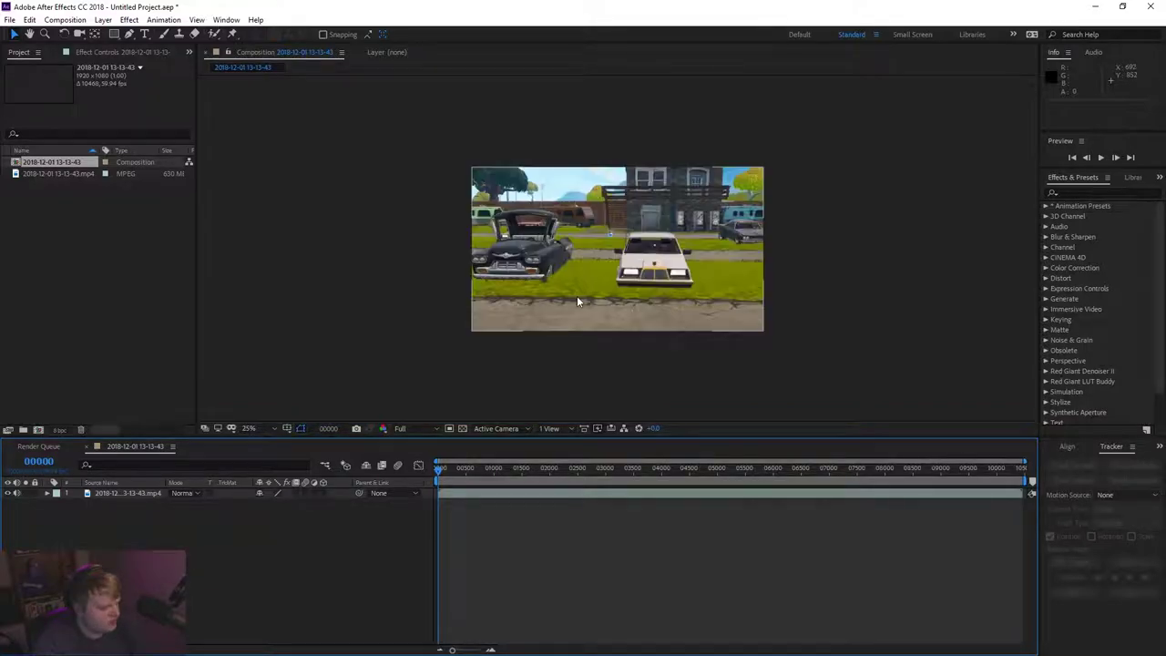
key(period)
key(period)
key(comma)
key(comma)
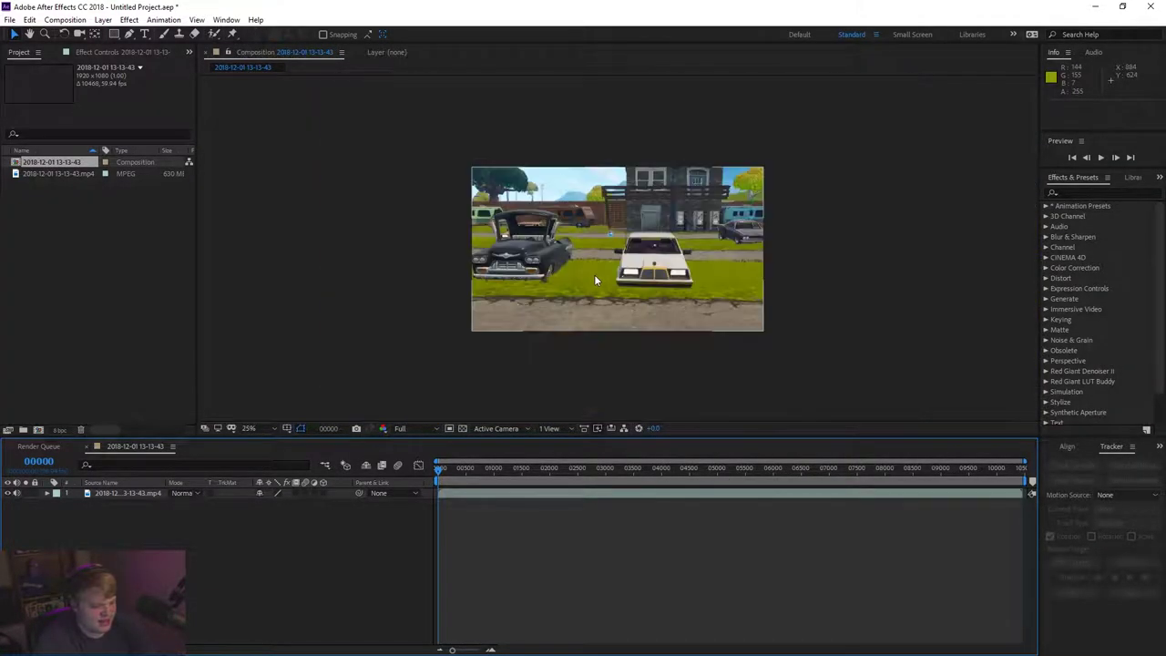
- Trim the layer's in-point to the road stretch and split it at 08674
drag(436, 469, 896, 485)
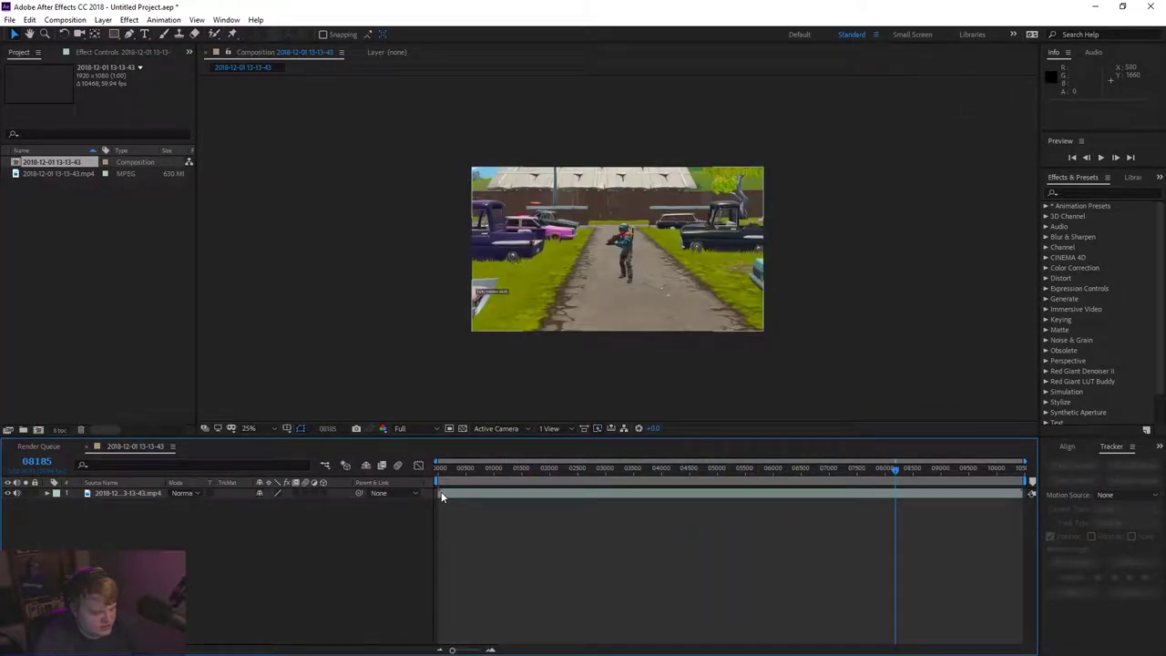
drag(438, 493, 799, 497)
click(900, 470)
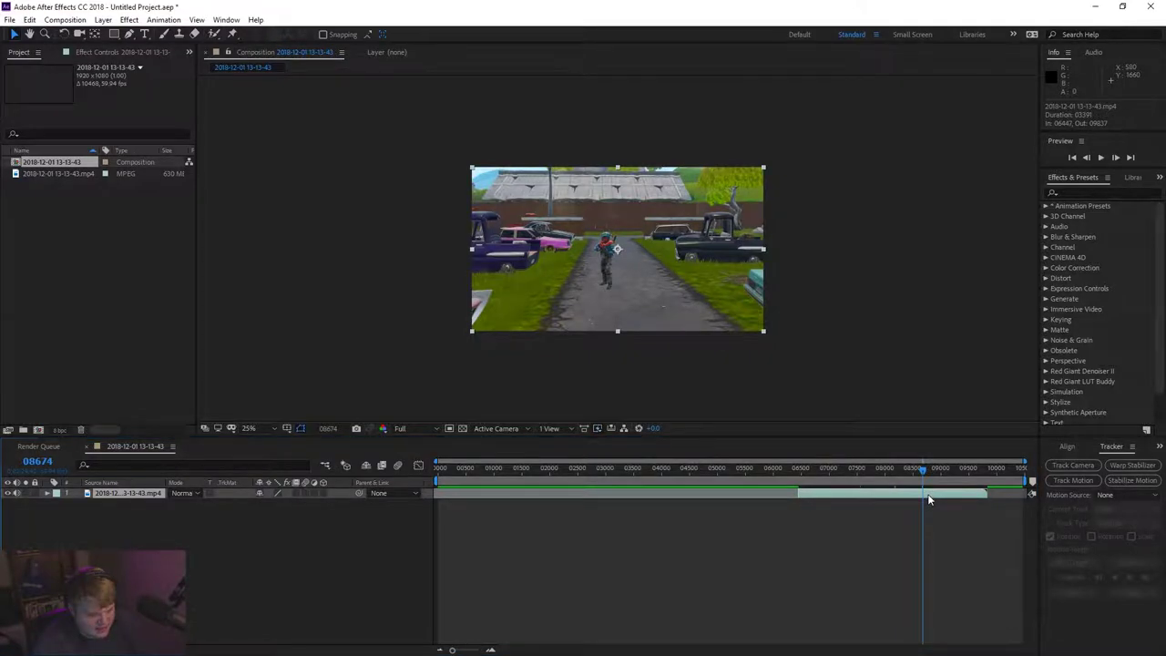
key(ctrl+shift+d)
- Delete the earlier split part and move the remaining clip to start at 00000
click(915, 504)
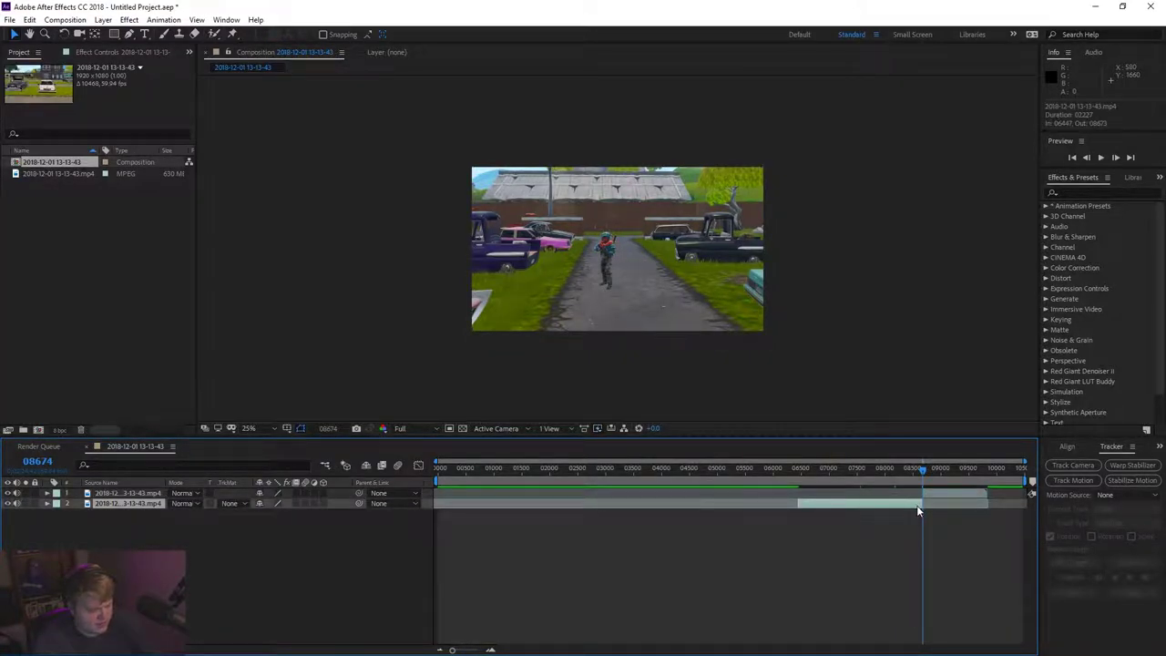
key(Delete)
drag(921, 498, 461, 494)
click(436, 472)
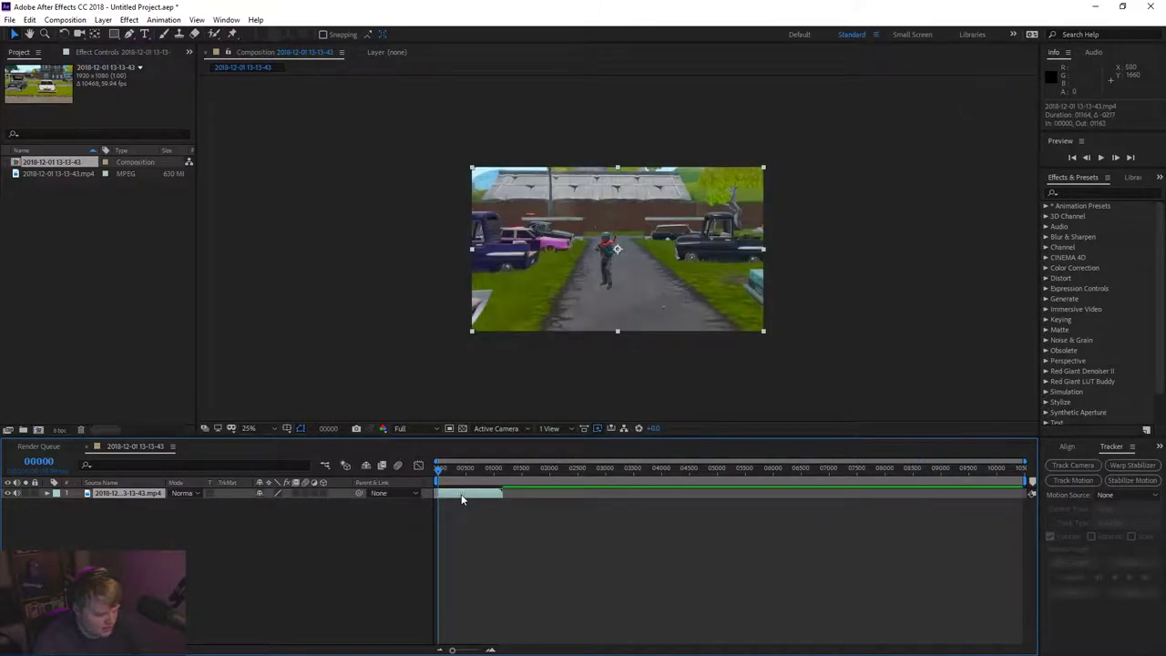
- Preview the trimmed clip at 50% zoom, then select its layer
key(period)
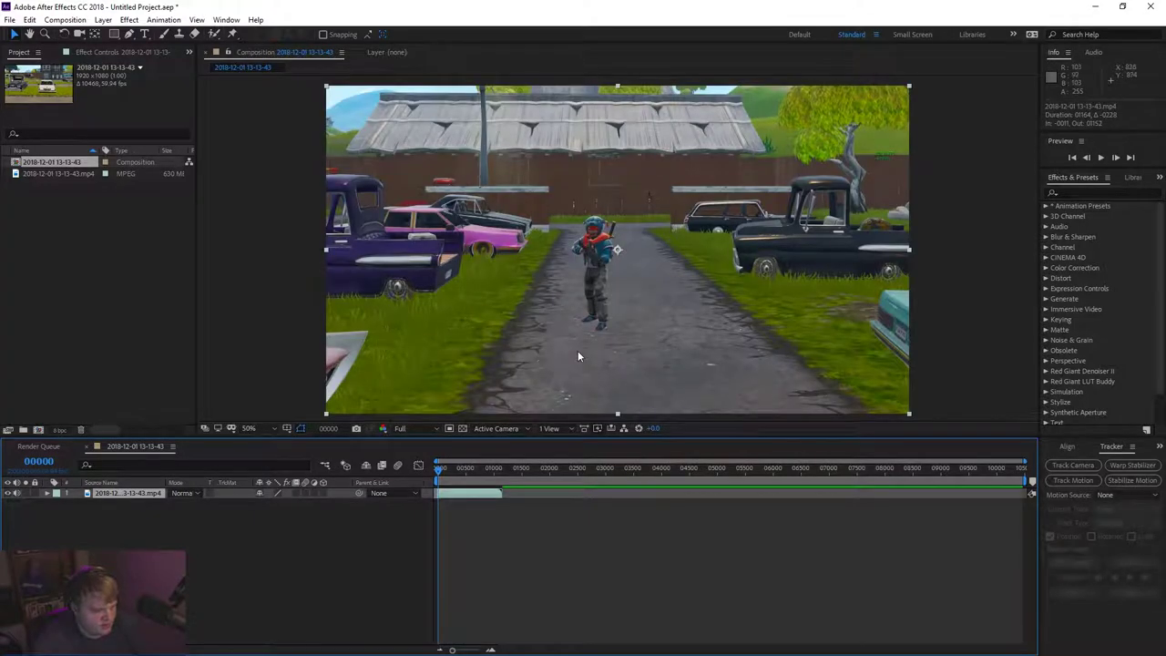
key(space)
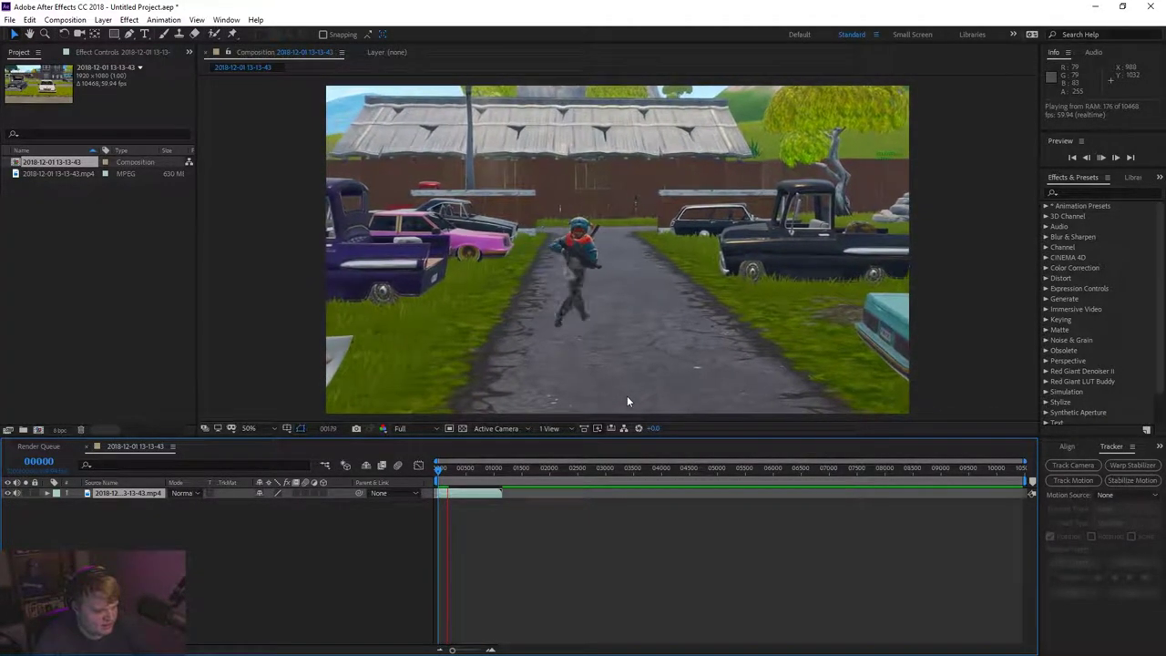
click(662, 186)
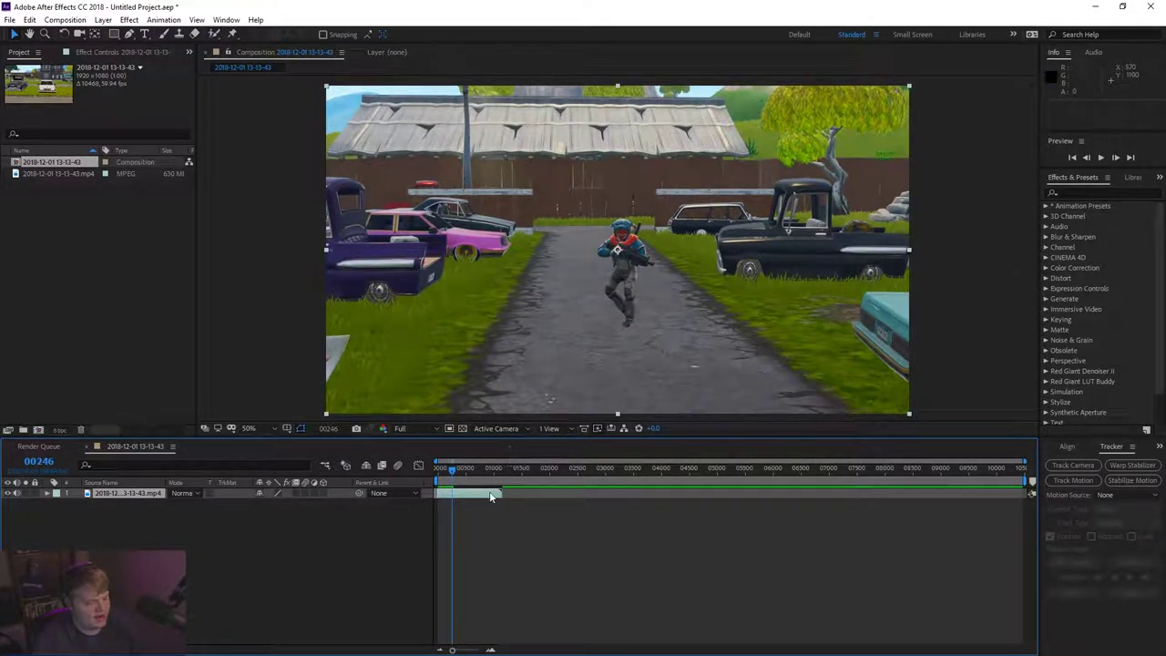
click(499, 563)
- Add a Null 1 layer above the clip via Layer > New > Null Object
click(466, 495)
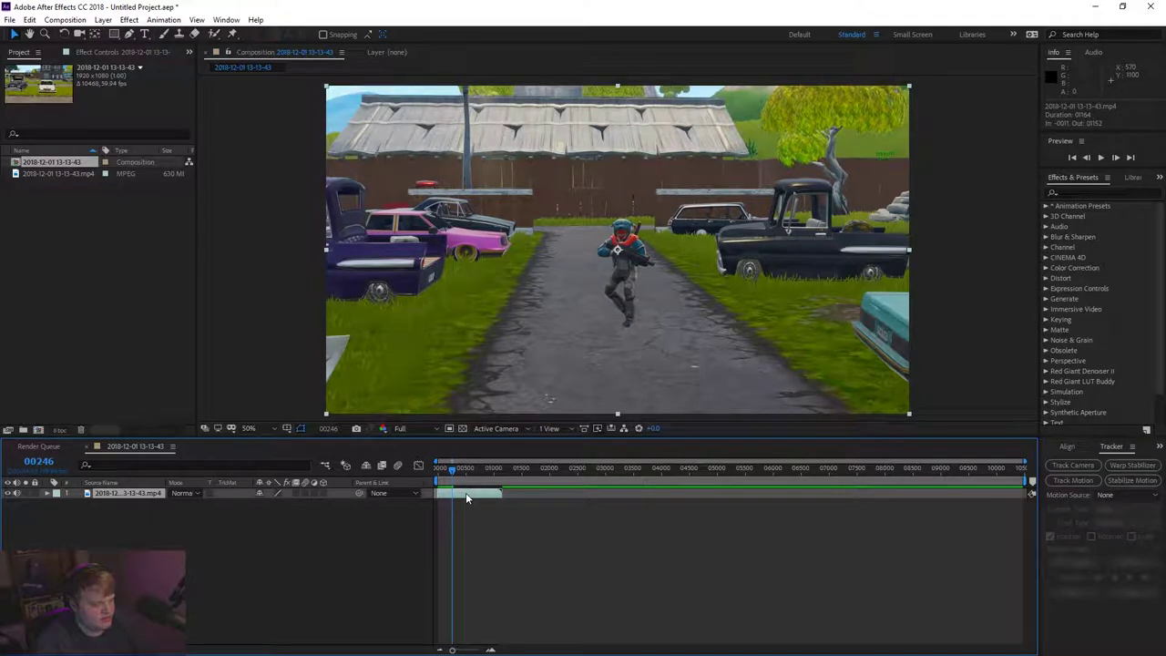
click(103, 20)
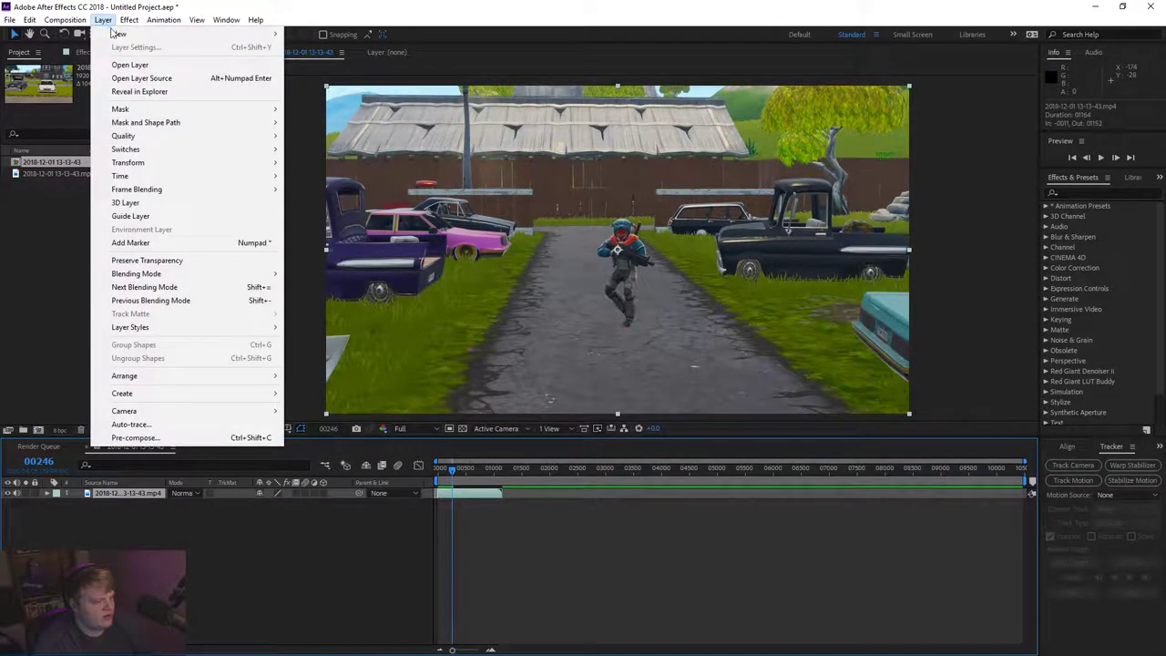
mouse_move(123, 34)
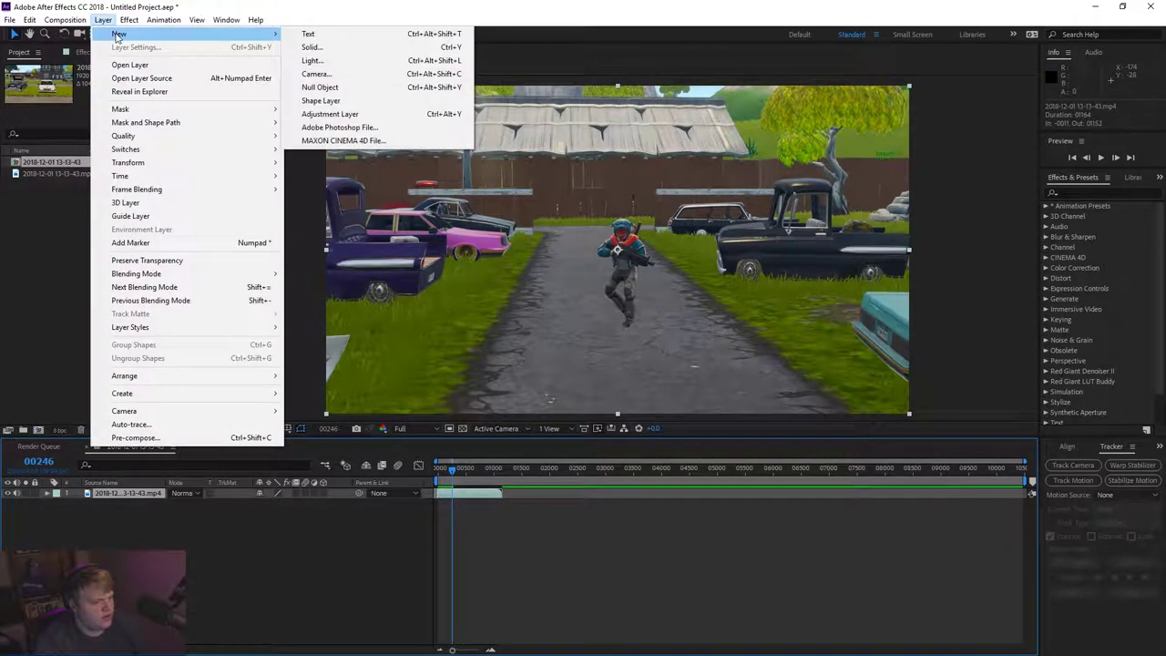
click(317, 88)
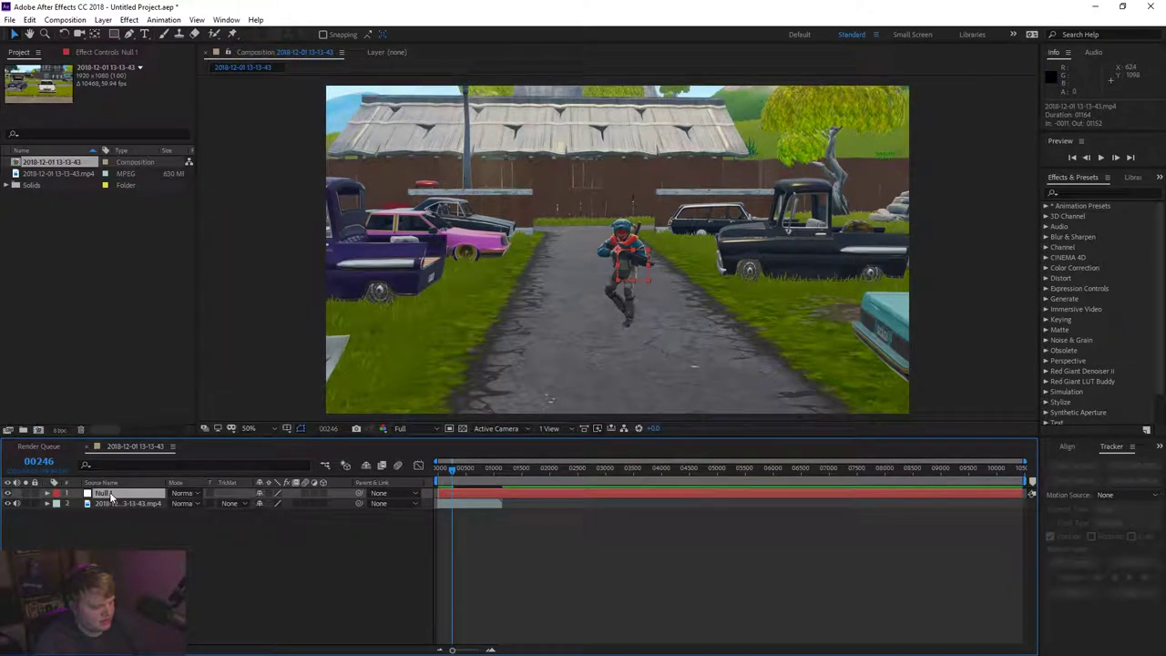
click(152, 541)
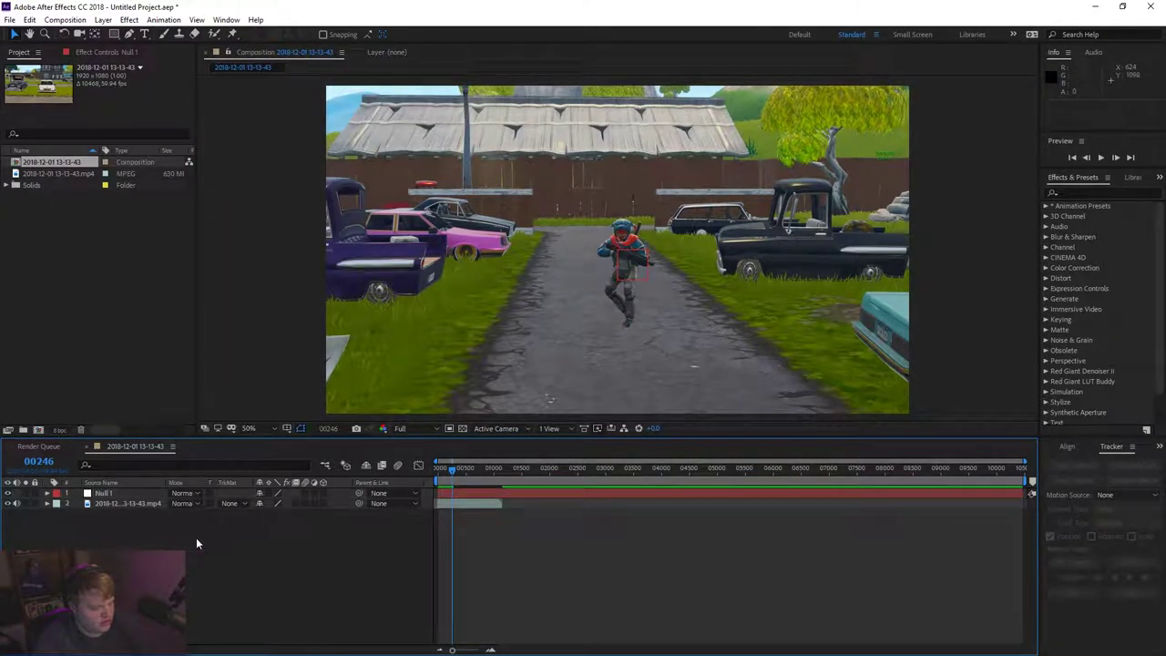
- Open the mp4 layer in its own Layer viewer with Track Motion
click(142, 503)
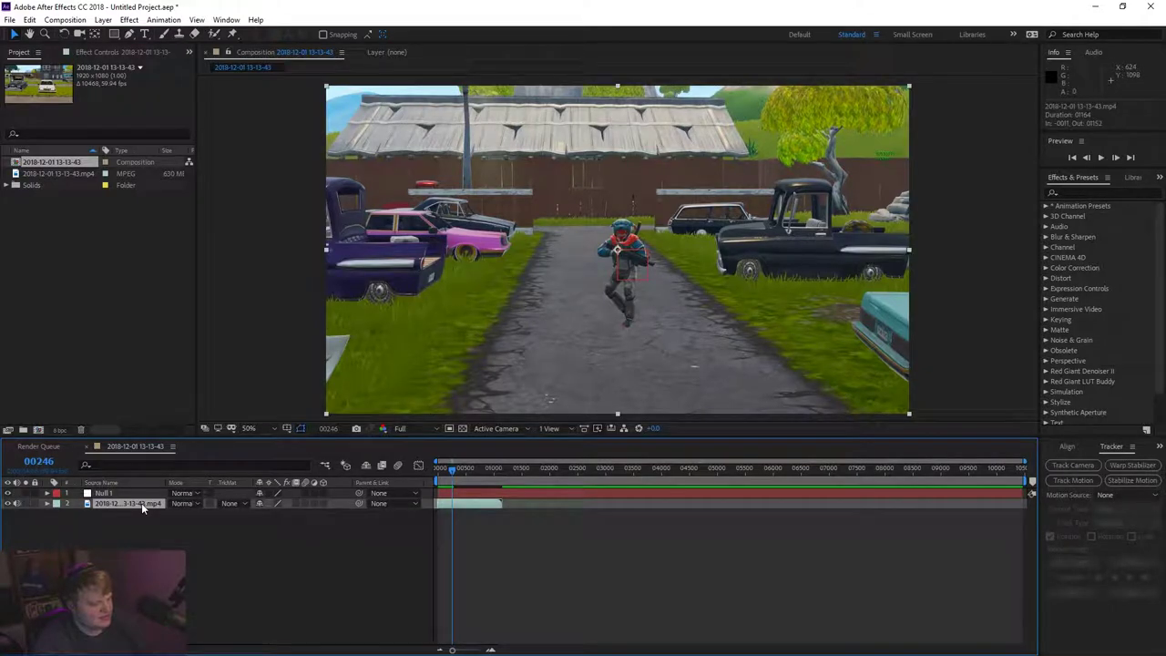
click(1074, 480)
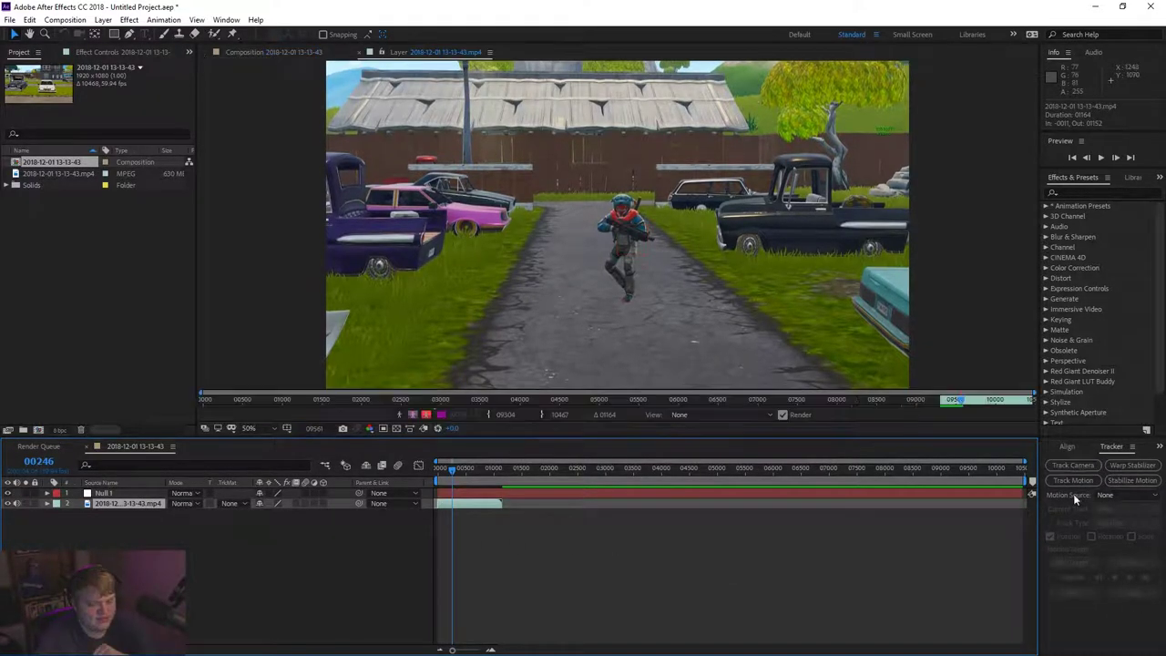
click(226, 19)
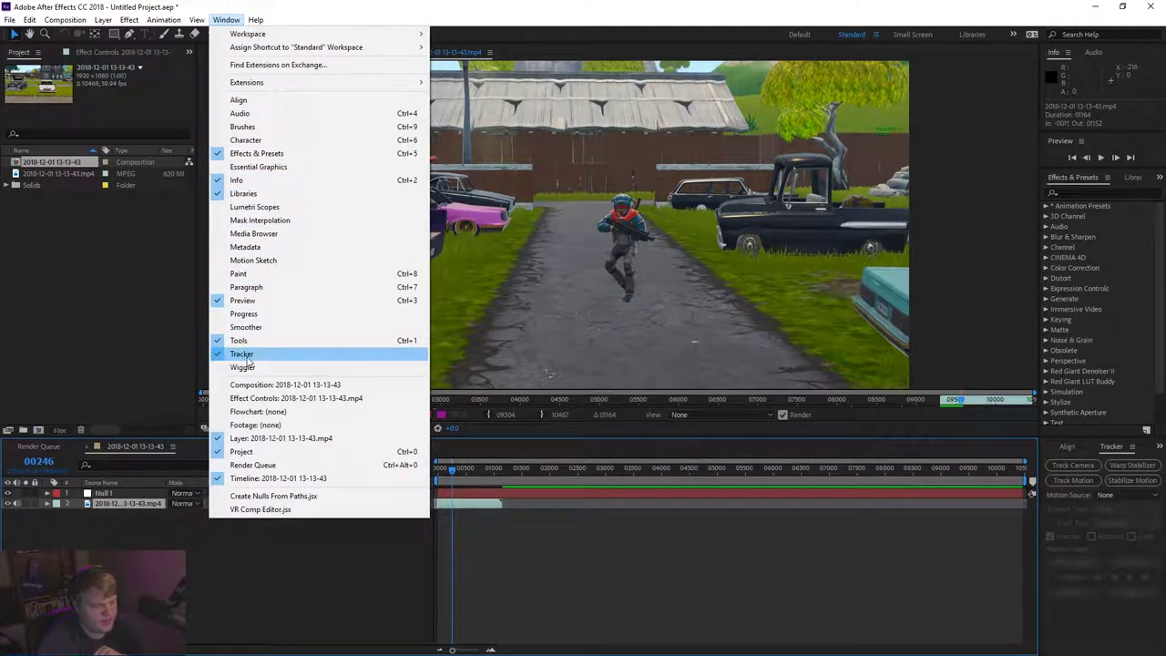
click(308, 536)
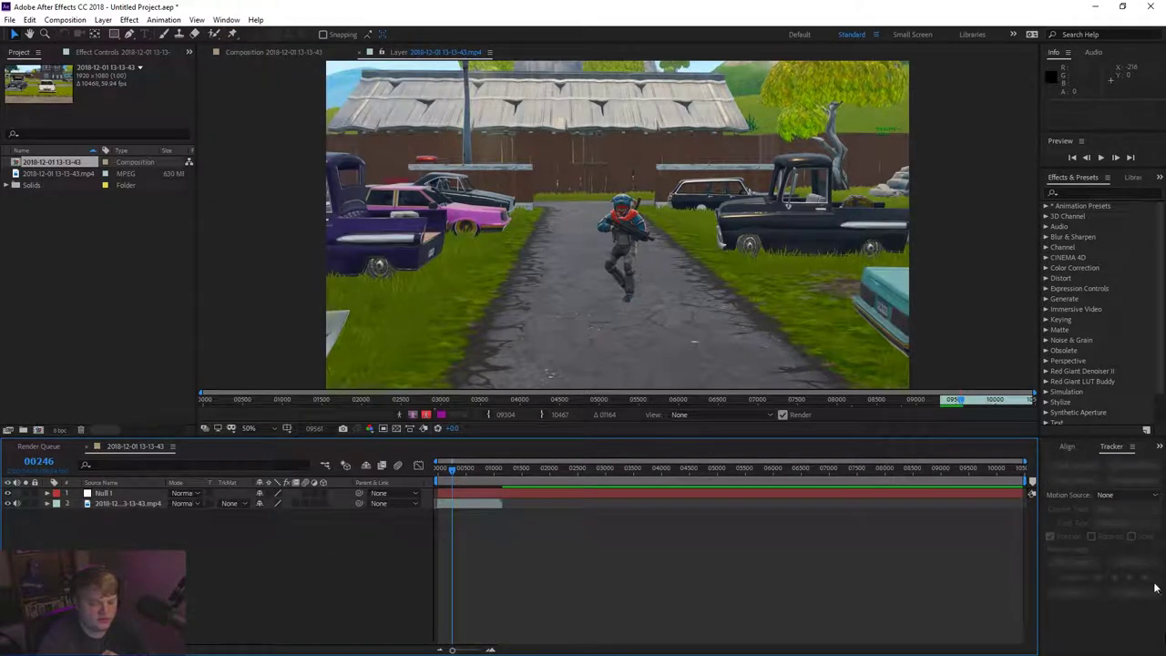
click(132, 503)
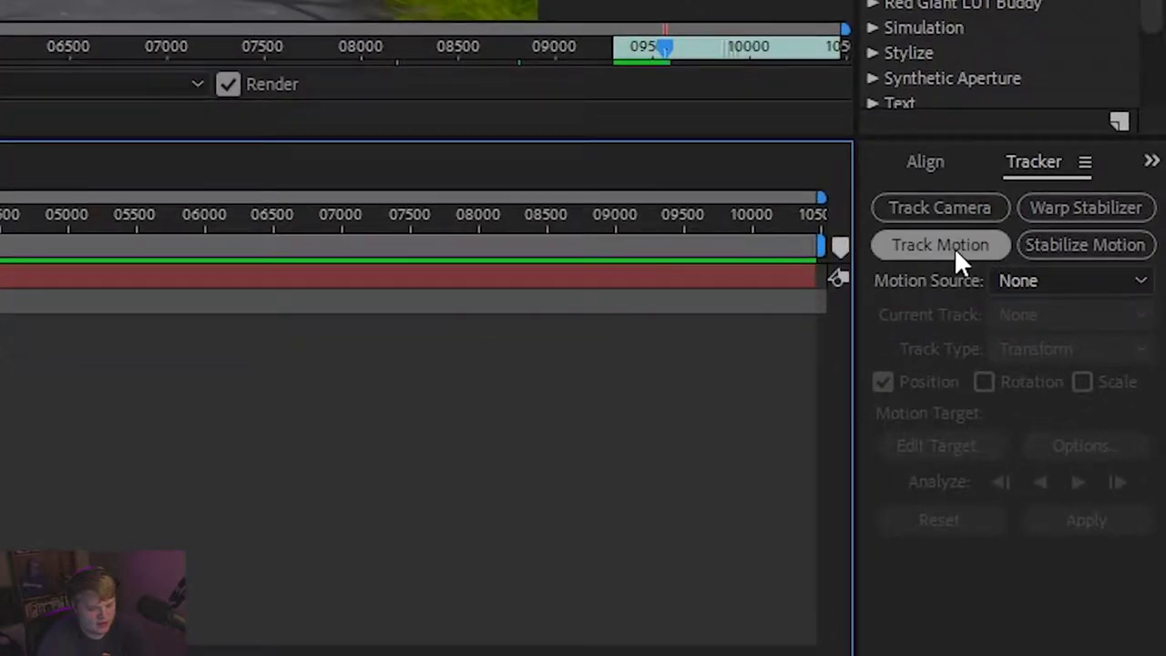
- Start a motion track targeting Null 1 and zoom the Layer viewer at the clip start
click(954, 247)
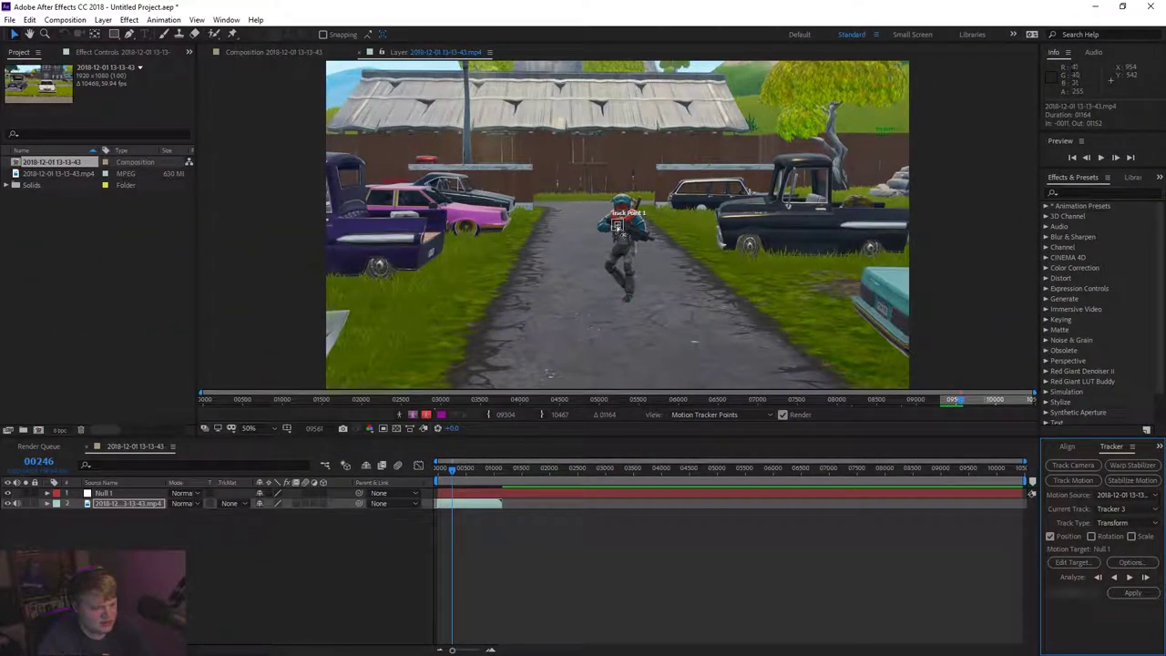
scroll(617, 224, up, 4)
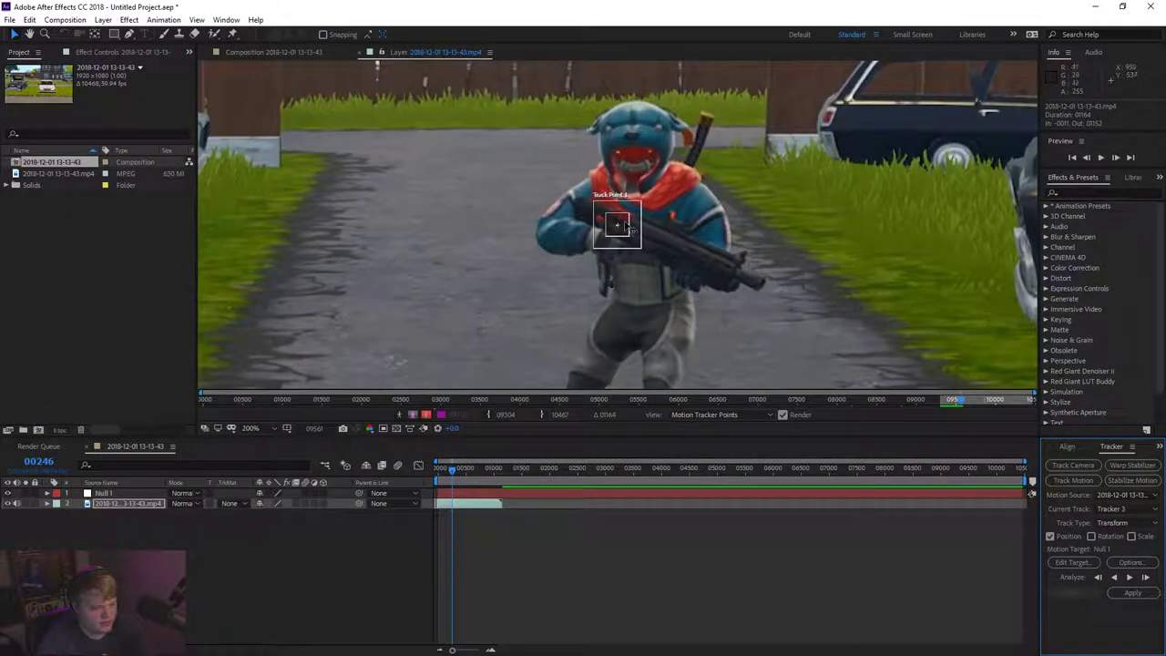
scroll(623, 228, down, 2)
drag(457, 472, 405, 477)
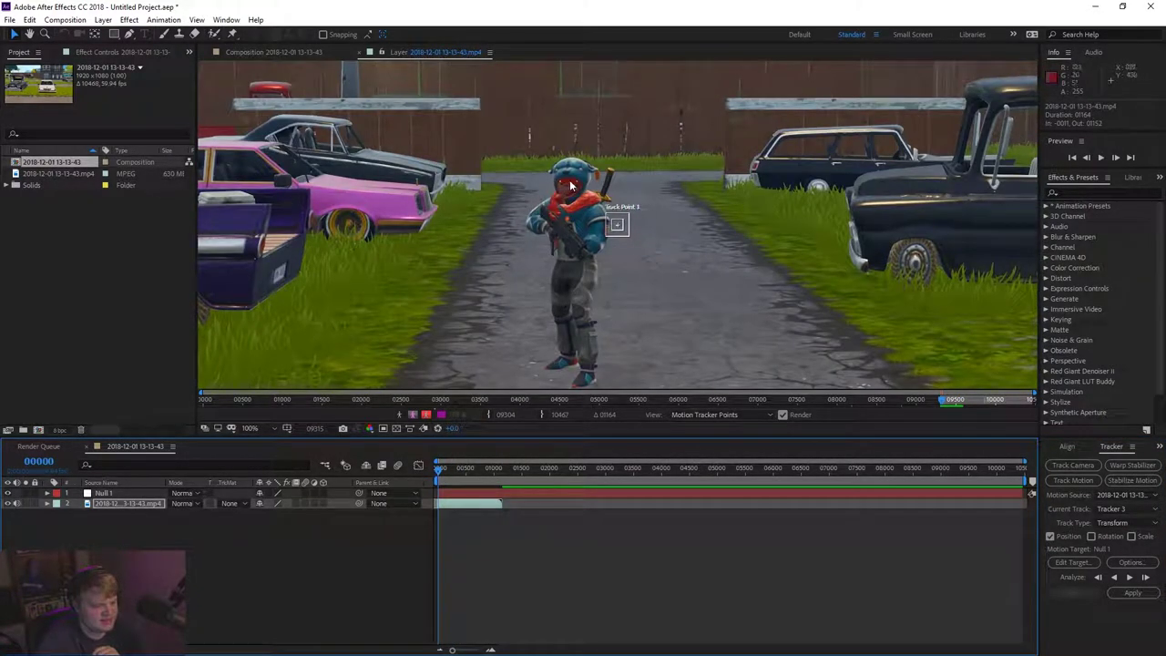
scroll(603, 216, up, 2)
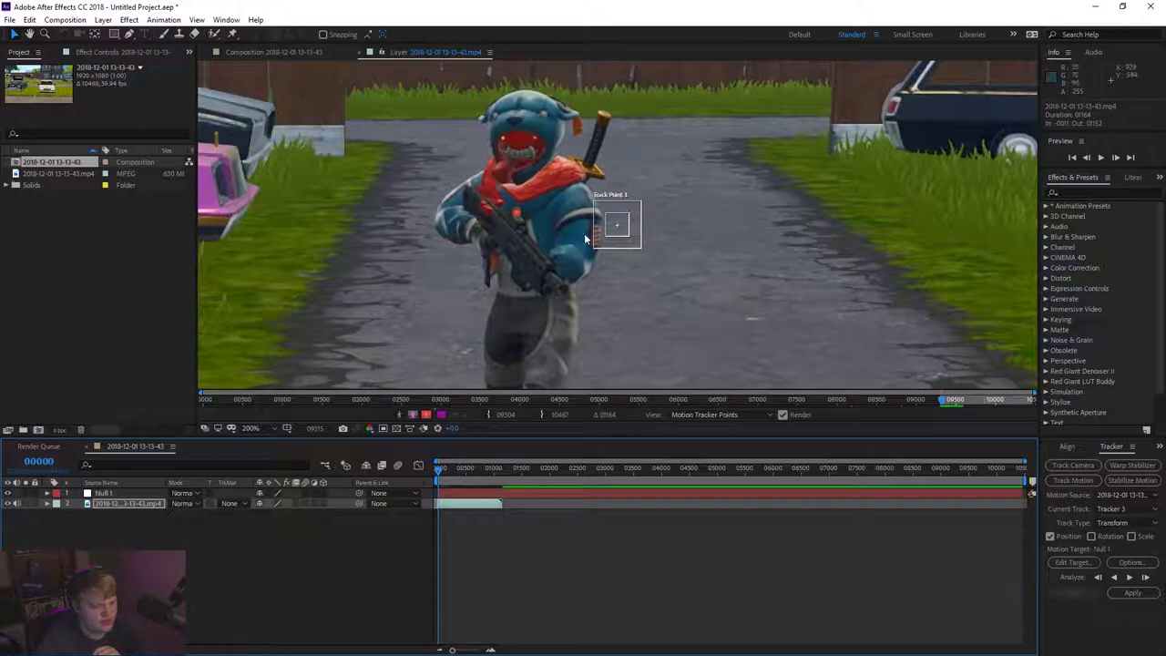
- Place the track point on the character's face with a widened search area
drag(632, 220, 652, 191)
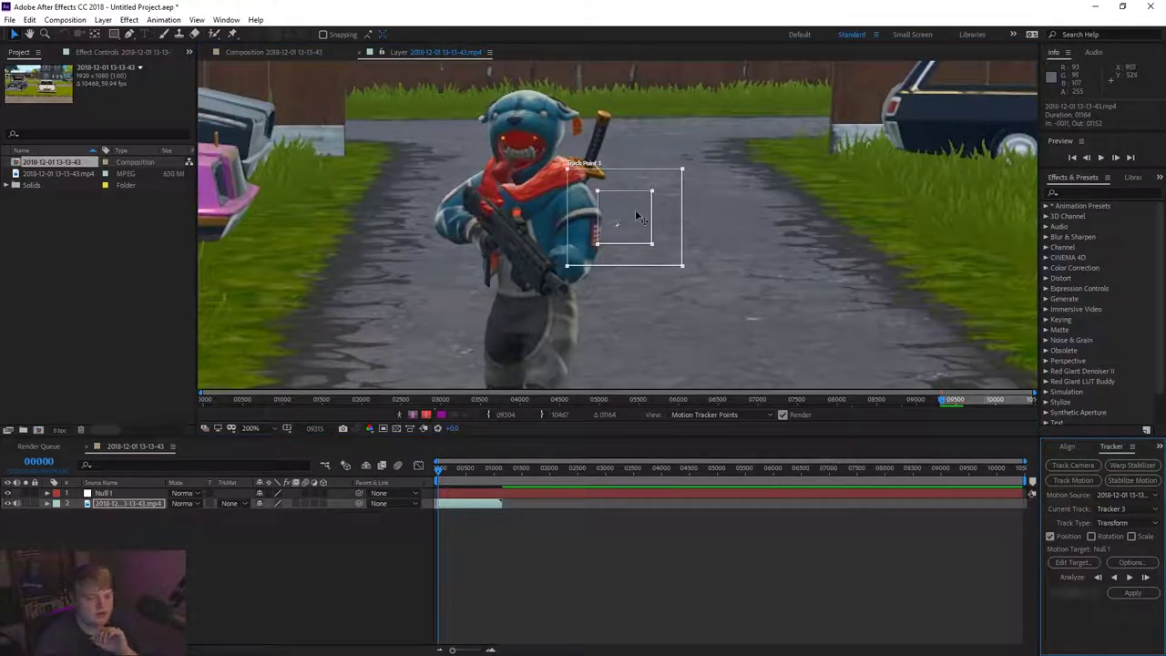
drag(638, 216, 545, 153)
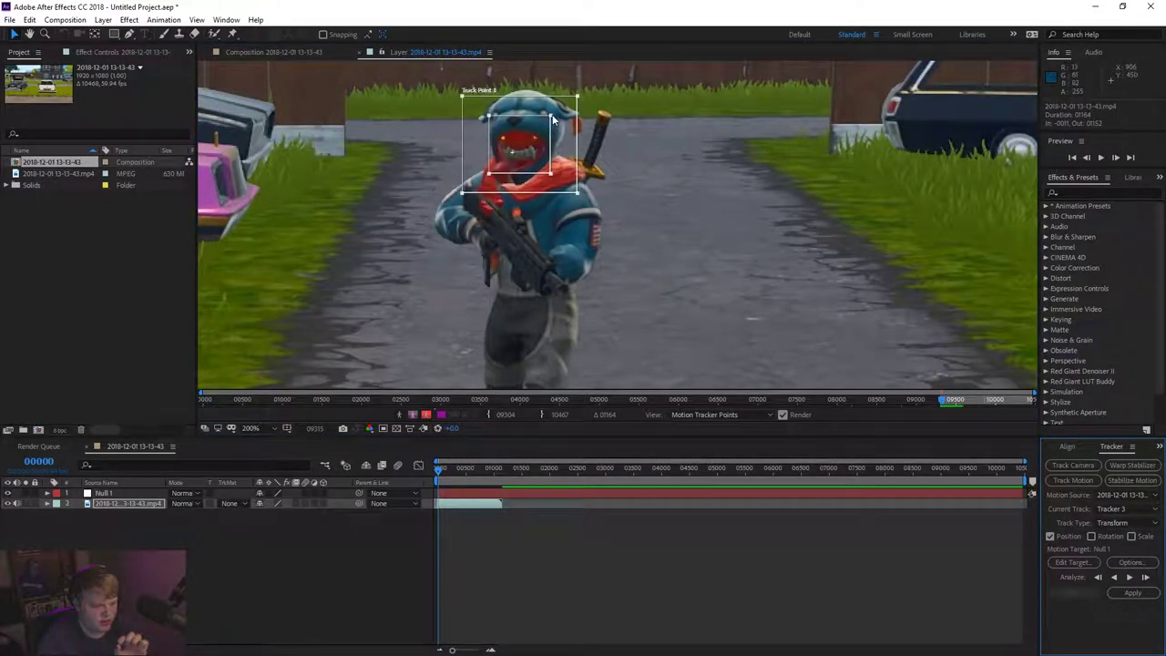
click(551, 118)
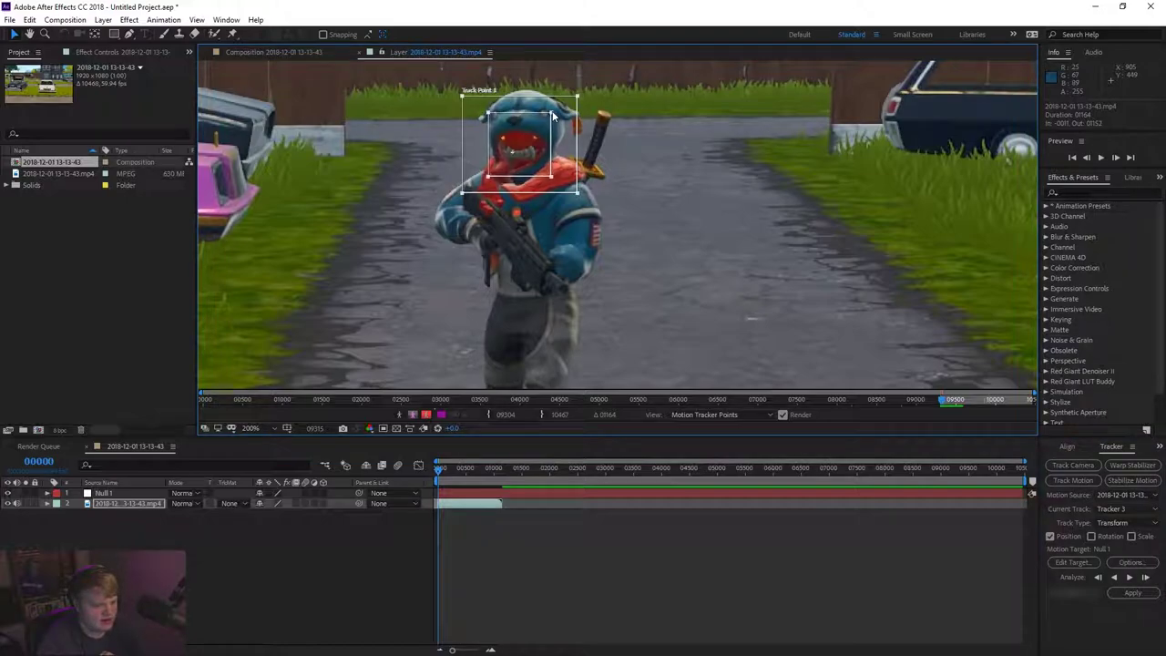
drag(539, 132, 534, 160)
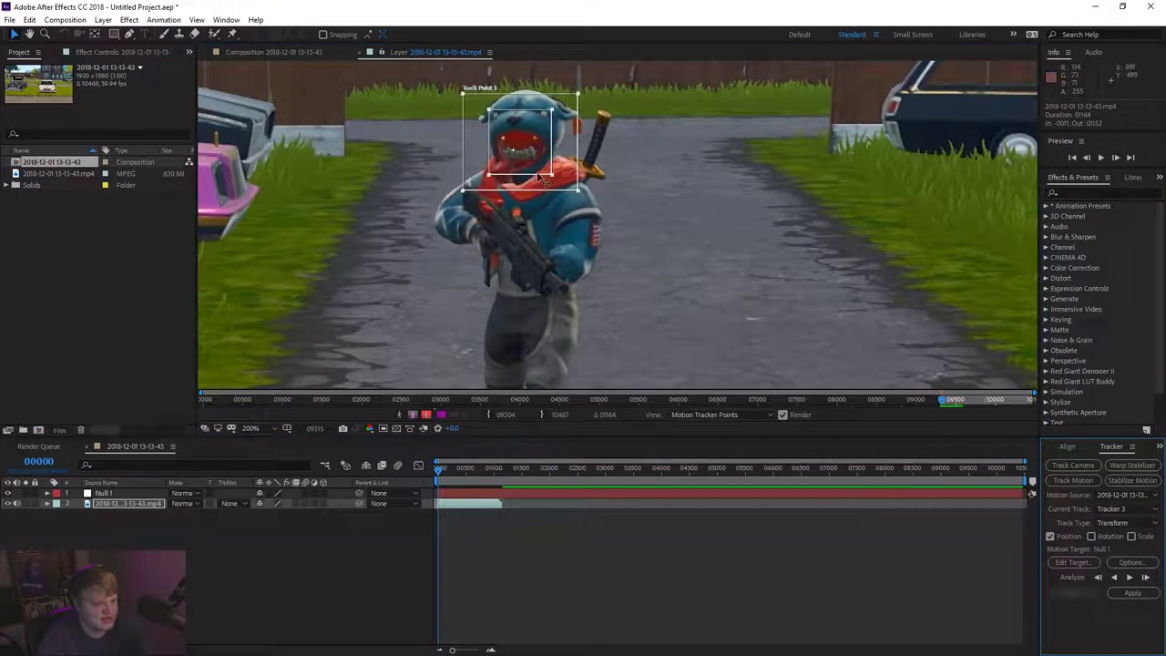
drag(577, 93, 595, 79)
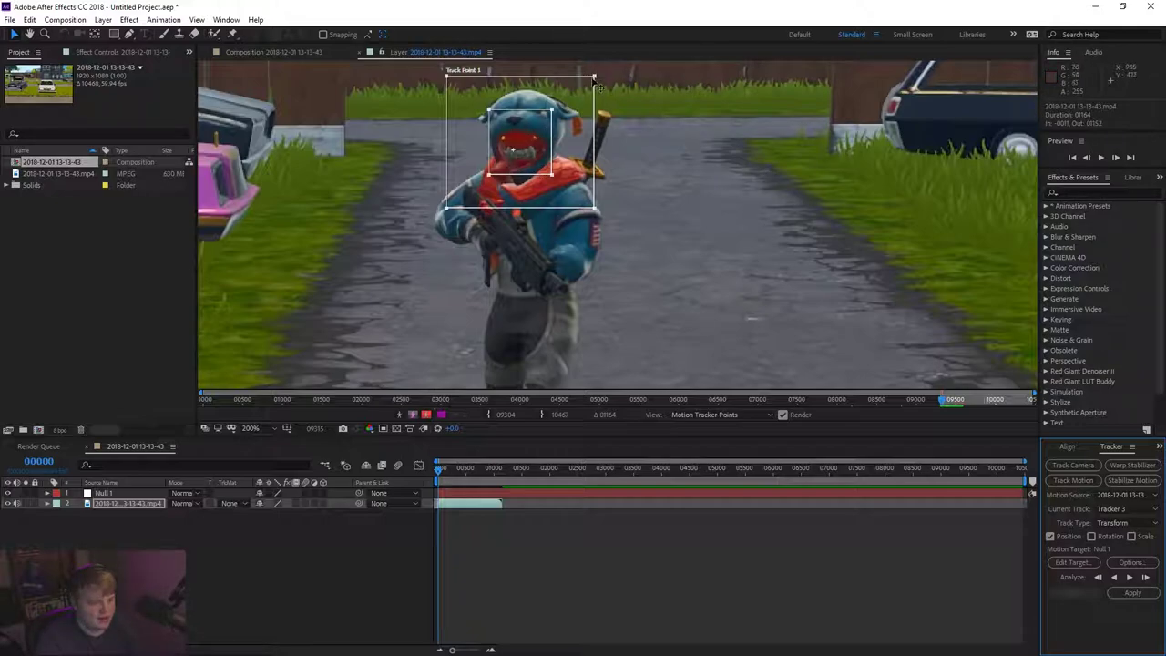
drag(595, 79, 598, 77)
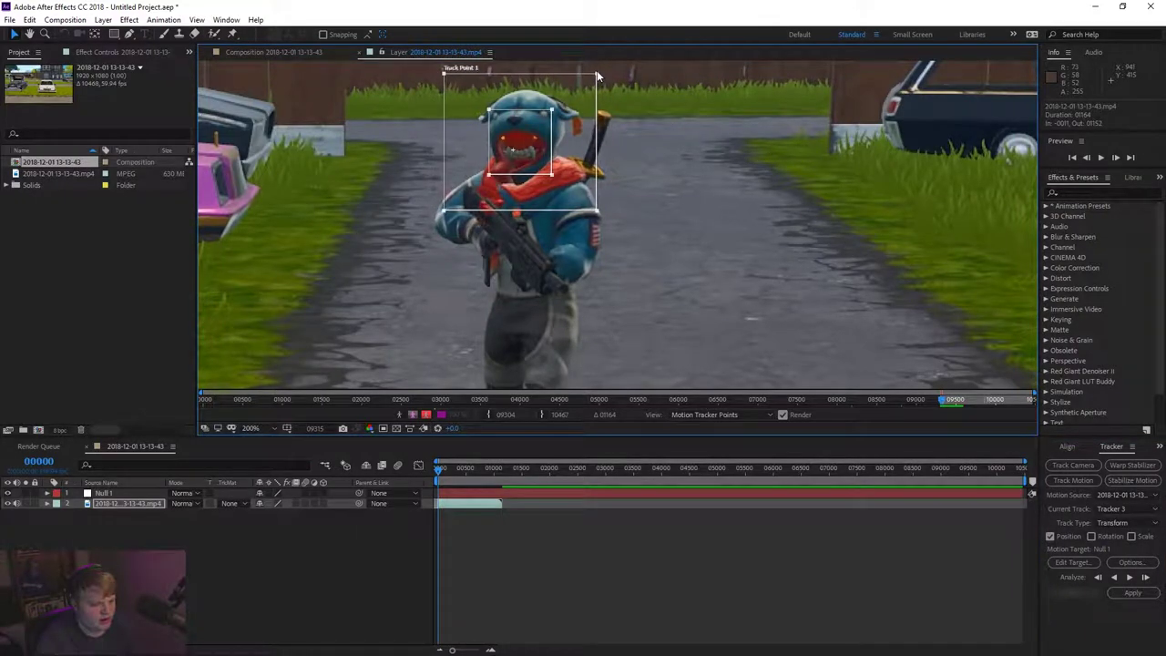
key(comma)
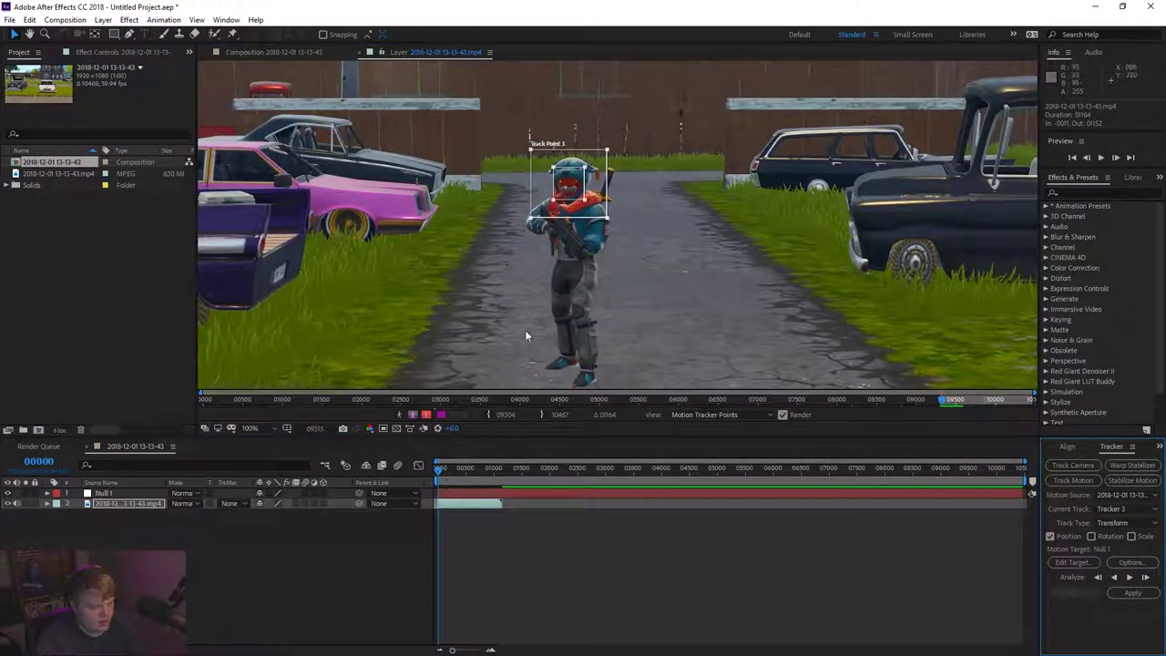
- Analyze Track Point 1 forward through the clip, stopping at frame 00301
key(comma)
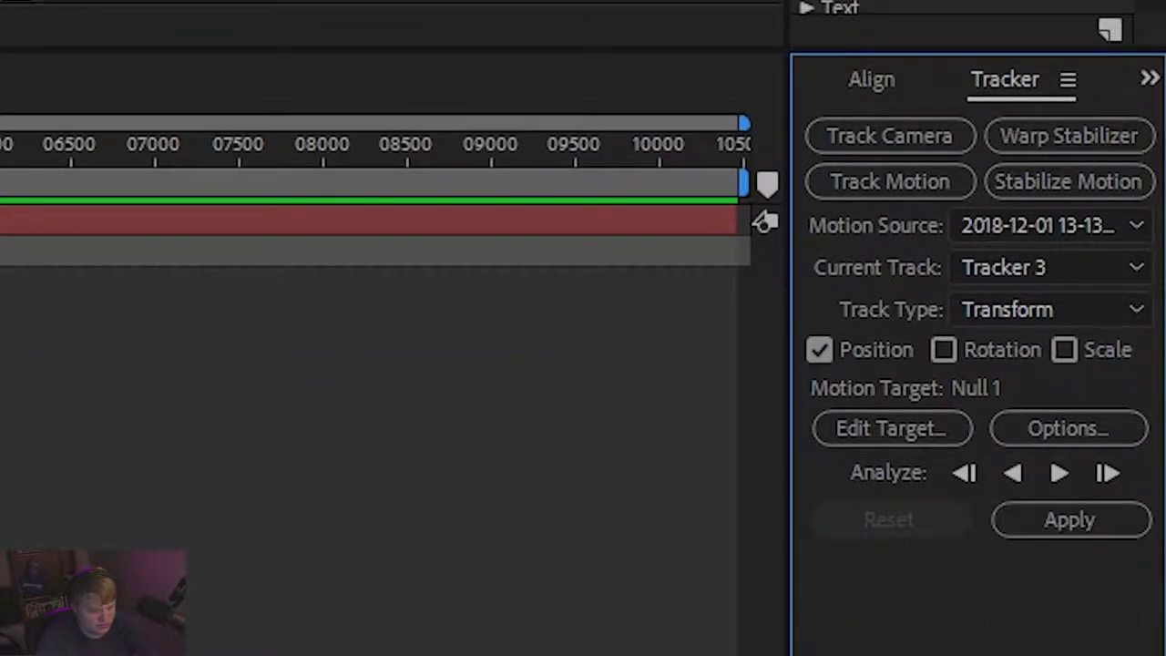
click(1064, 484)
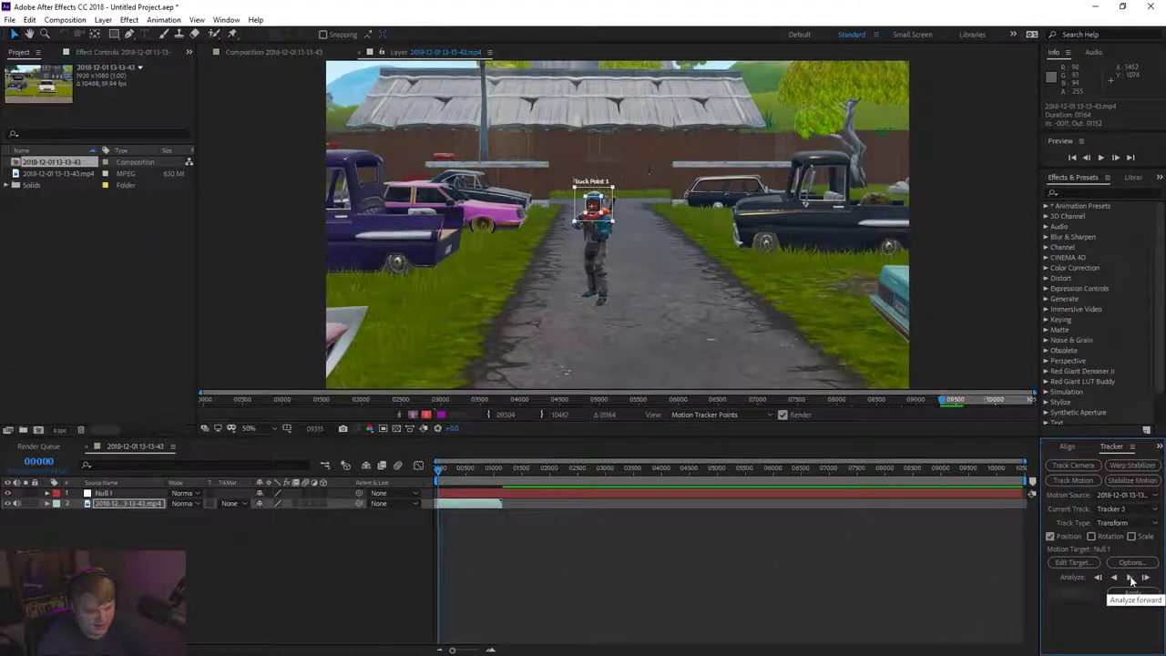
click(1131, 580)
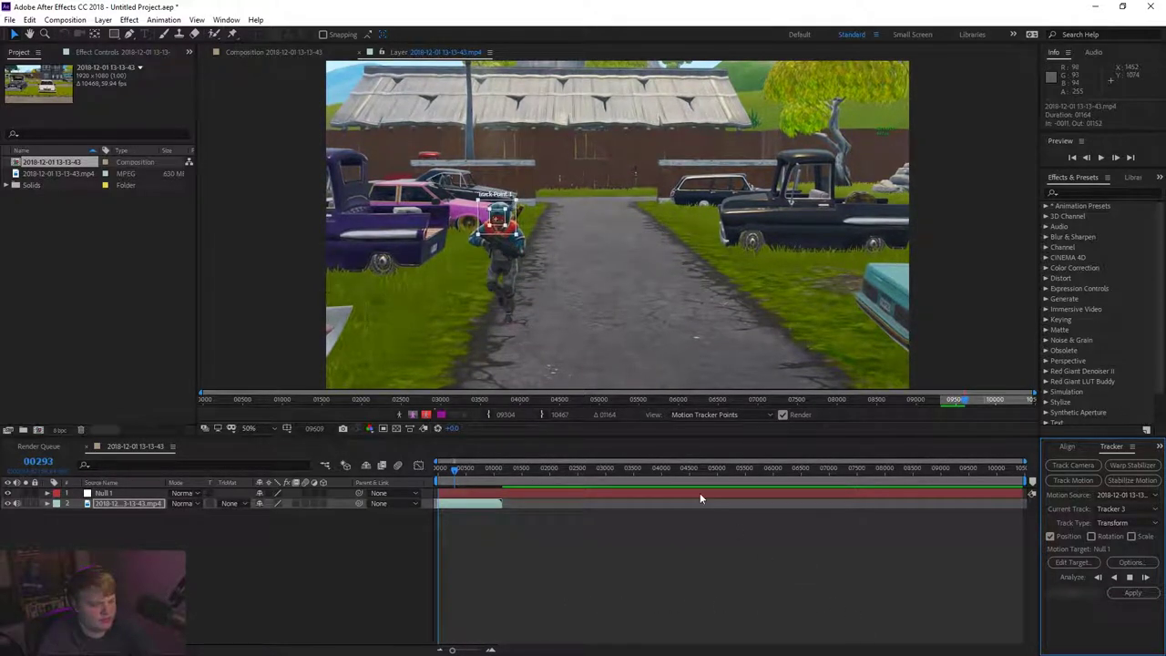
click(1131, 578)
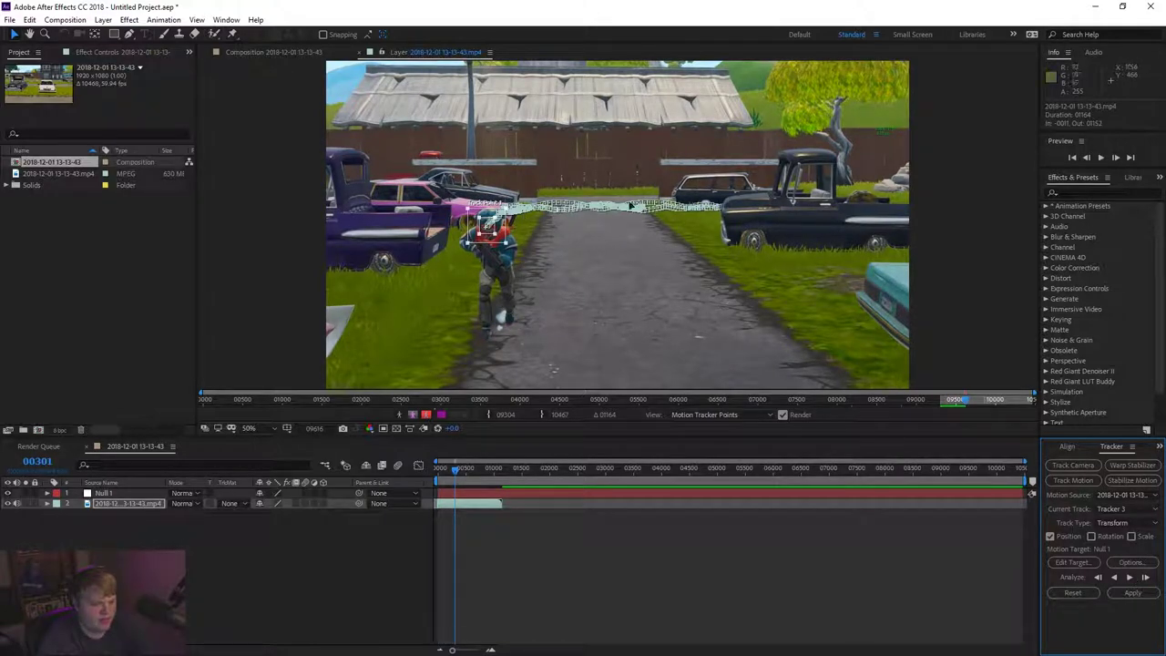
drag(455, 477, 447, 476)
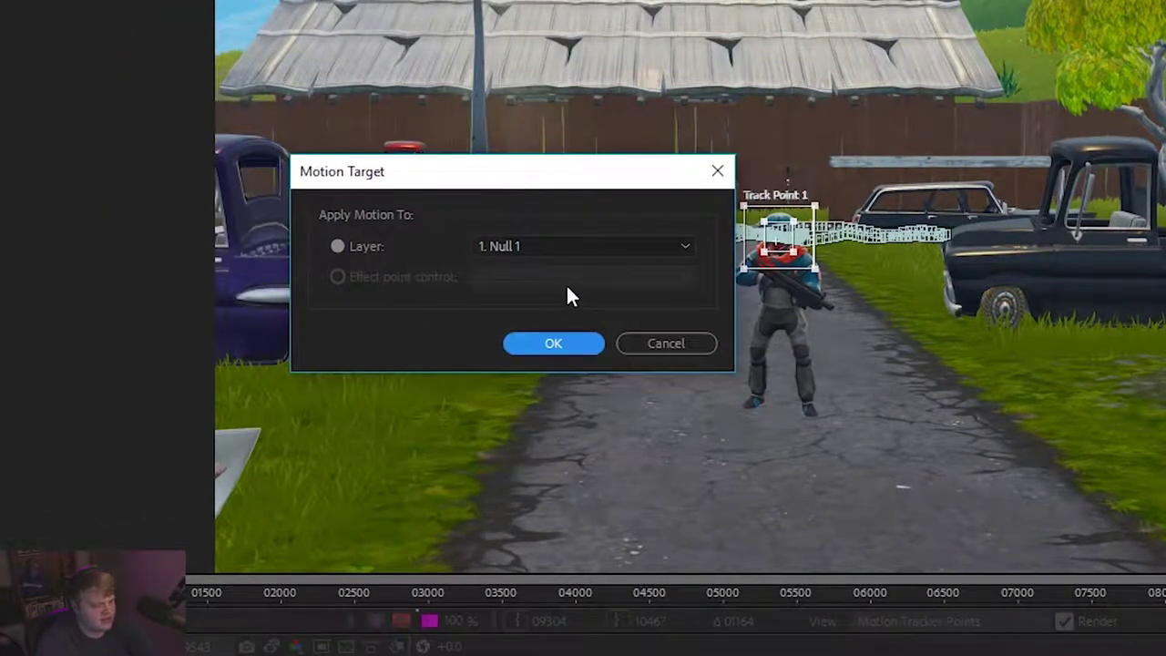
- Set Null 1 as the motion target and apply the track in X and Y
click(515, 246)
click(523, 271)
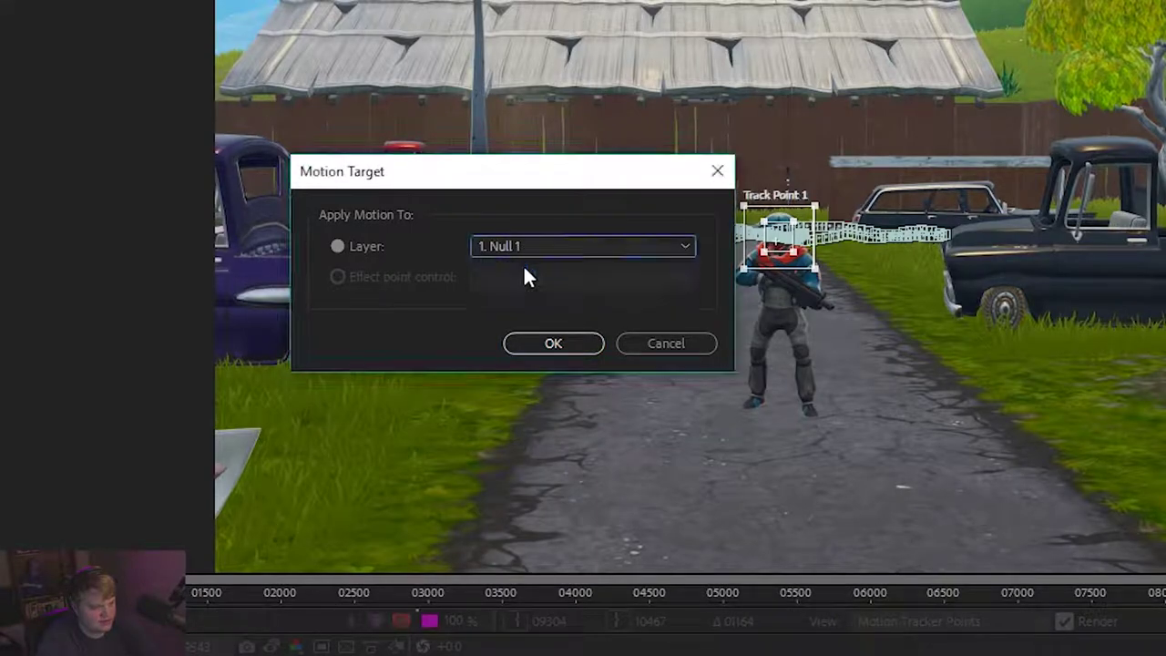
click(554, 344)
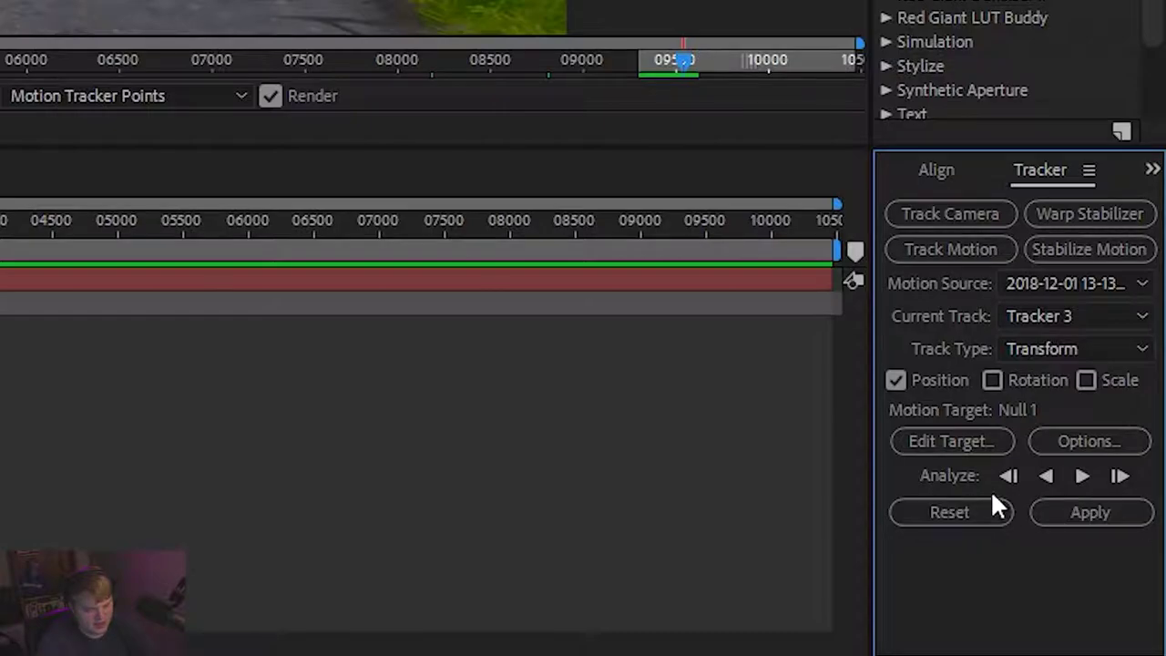
click(1078, 512)
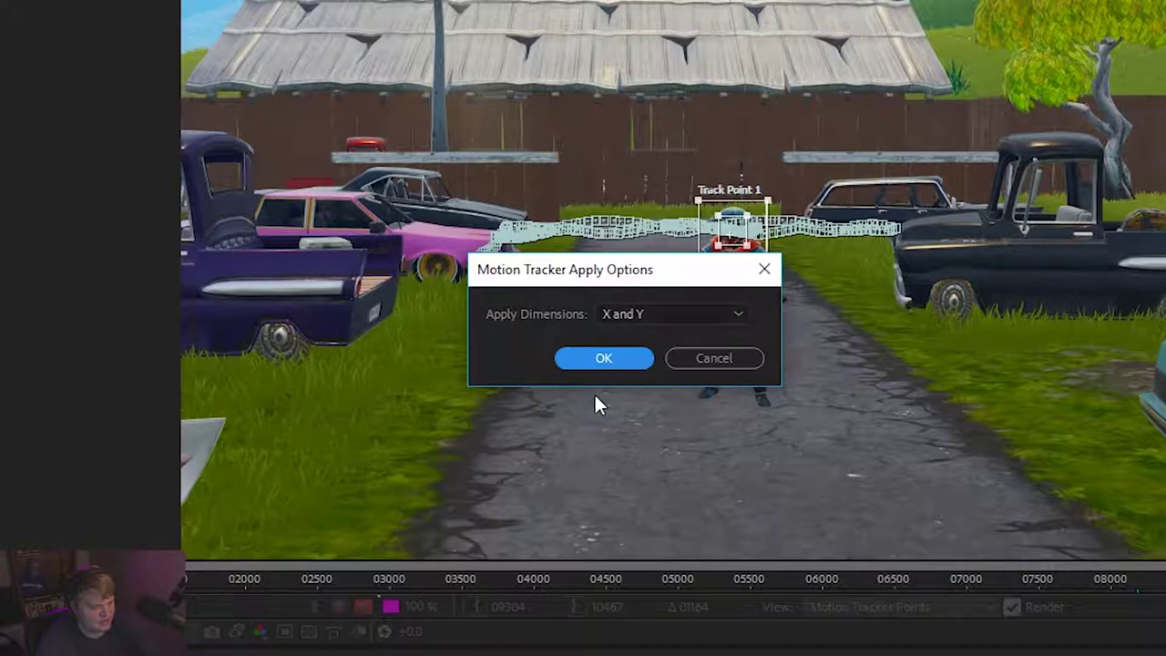
click(614, 359)
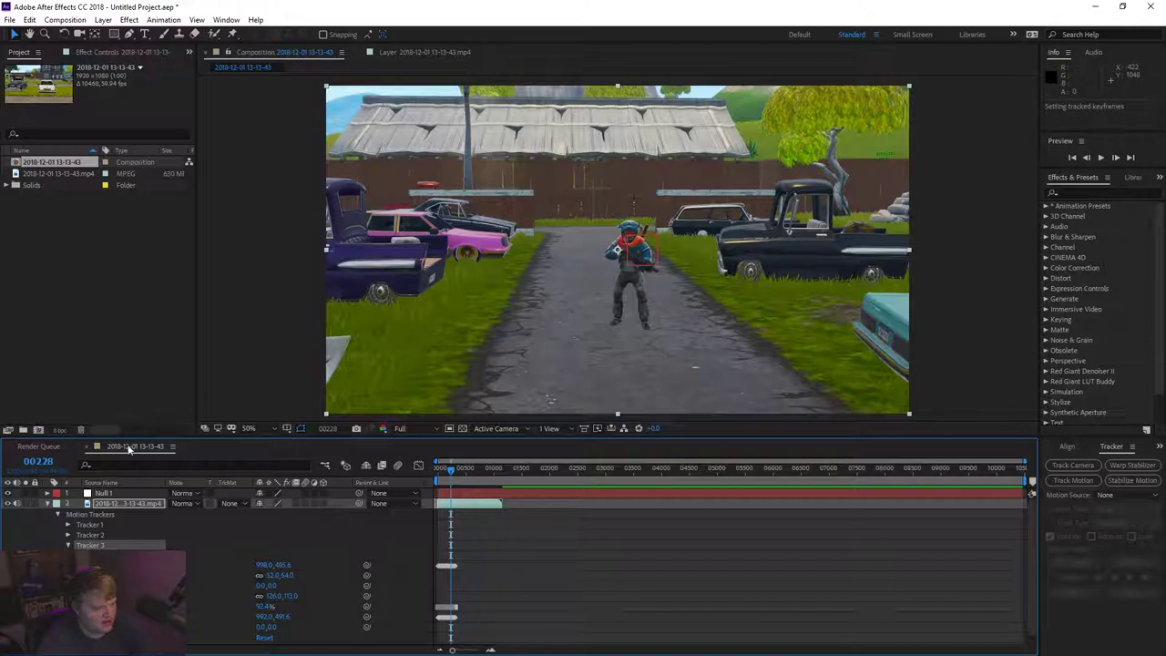
- Collapse layer 2's Motion Trackers and scrub to confirm Null 1 follows the character
click(49, 507)
drag(452, 472, 446, 470)
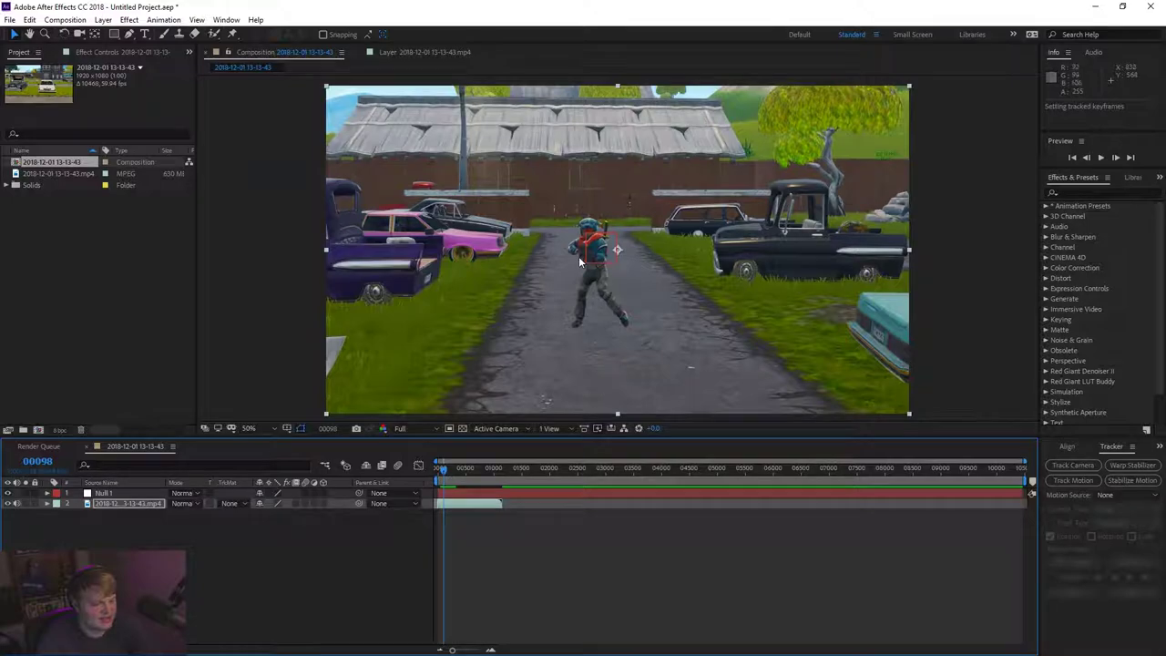
scroll(579, 257, up, 2)
scroll(569, 255, down, 2)
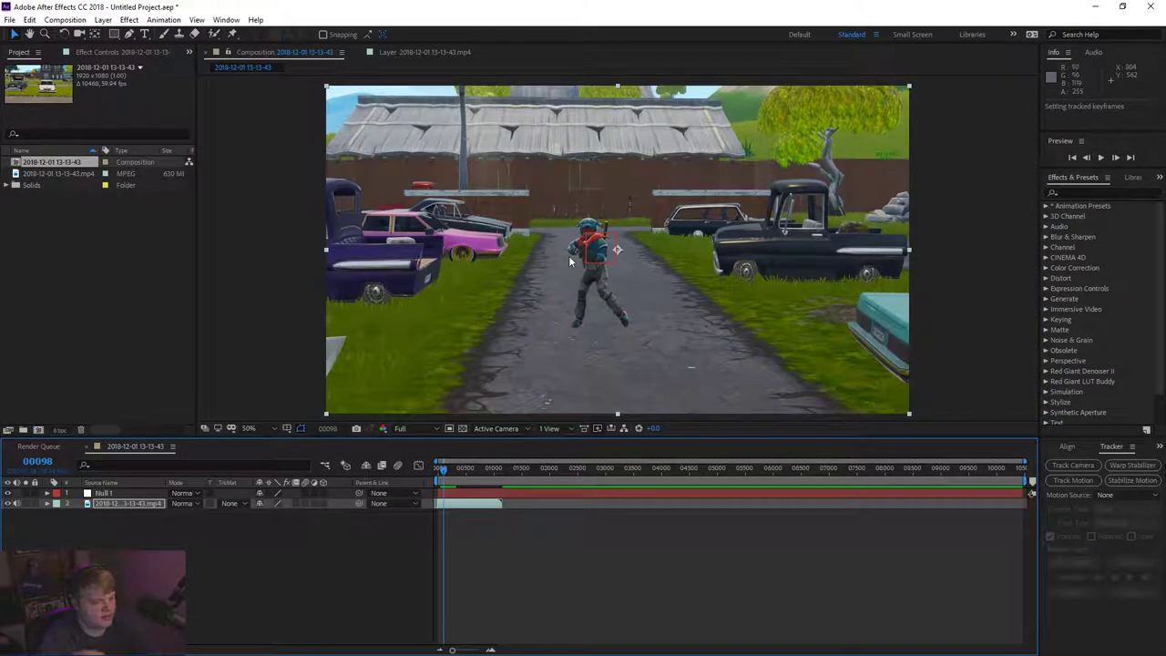
- Type a 'BravityM' text layer above the character and scale it down by a corner
click(143, 34)
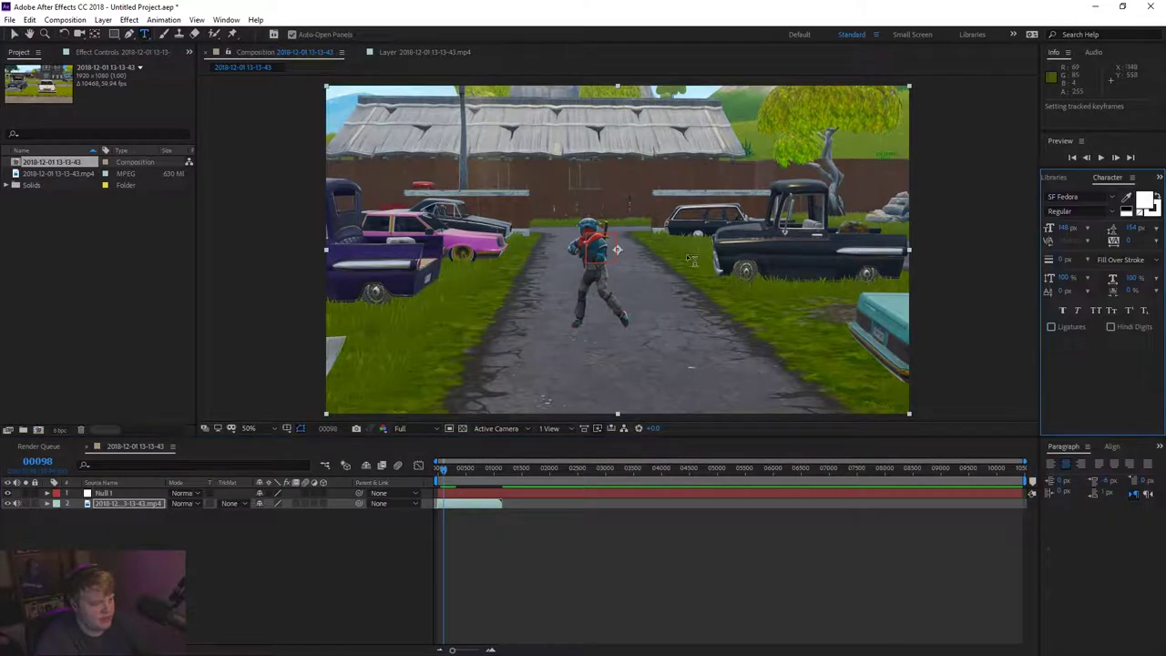
click(538, 195)
text(Bra)
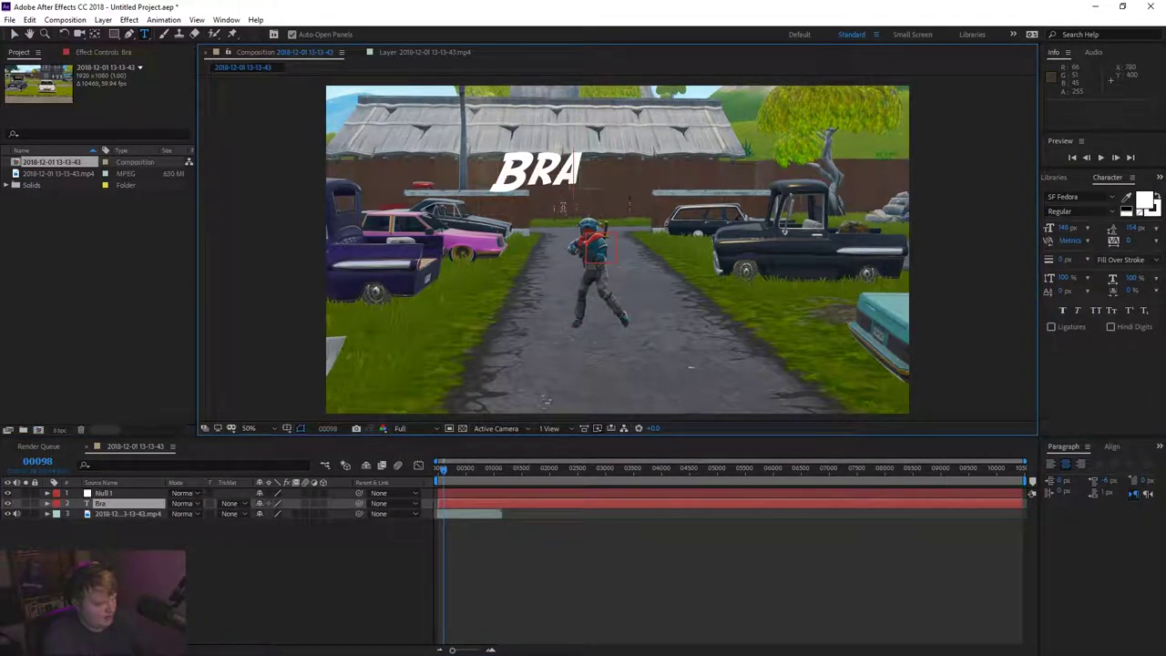
text(vityM)
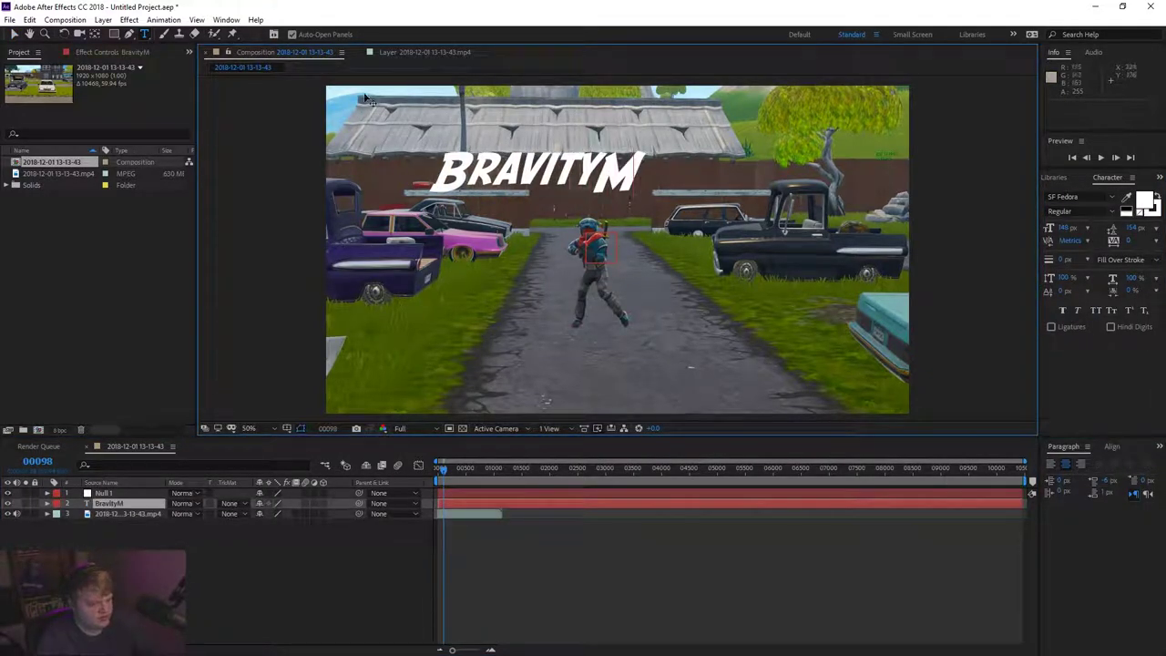
click(12, 34)
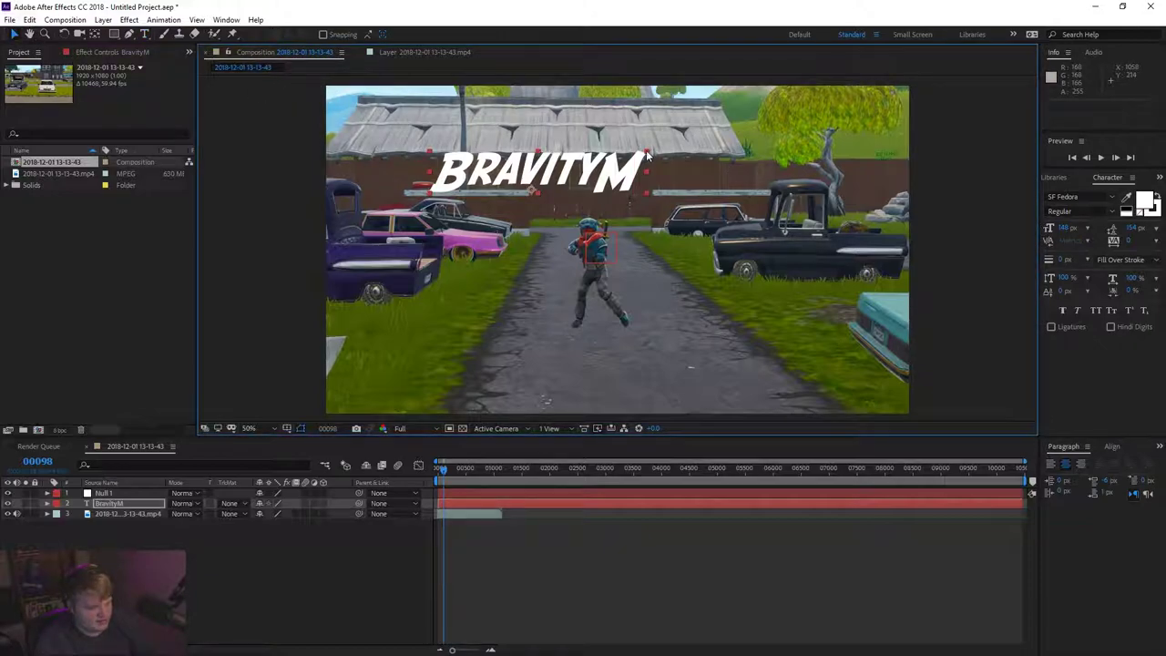
drag(648, 155, 631, 208)
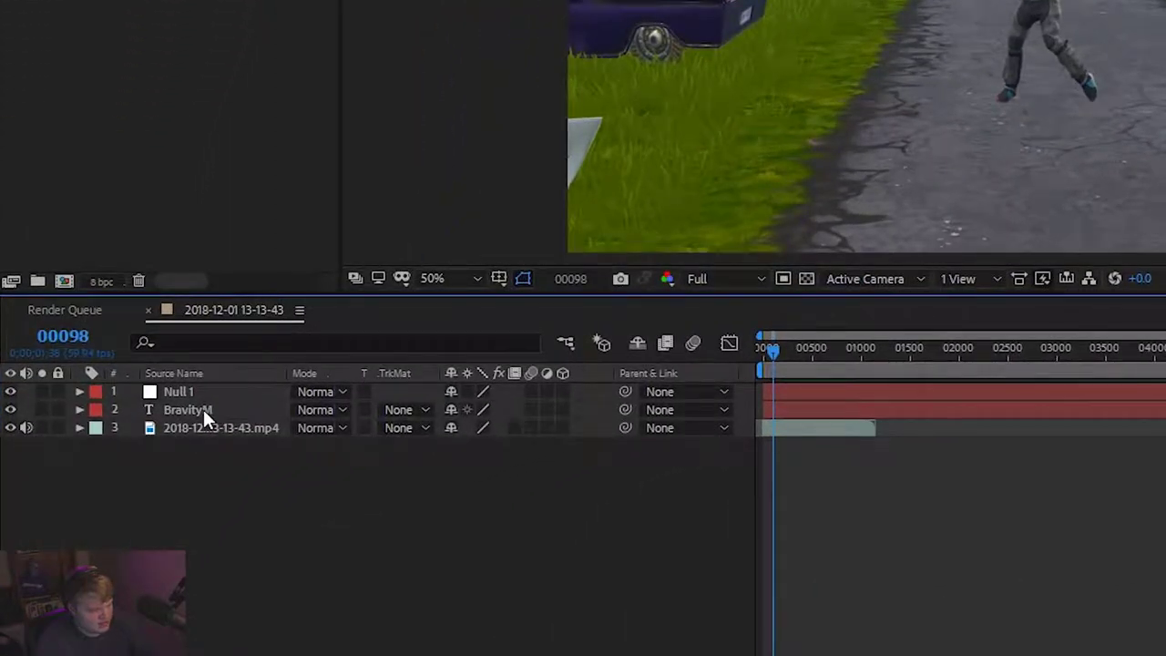
click(186, 427)
key(Return)
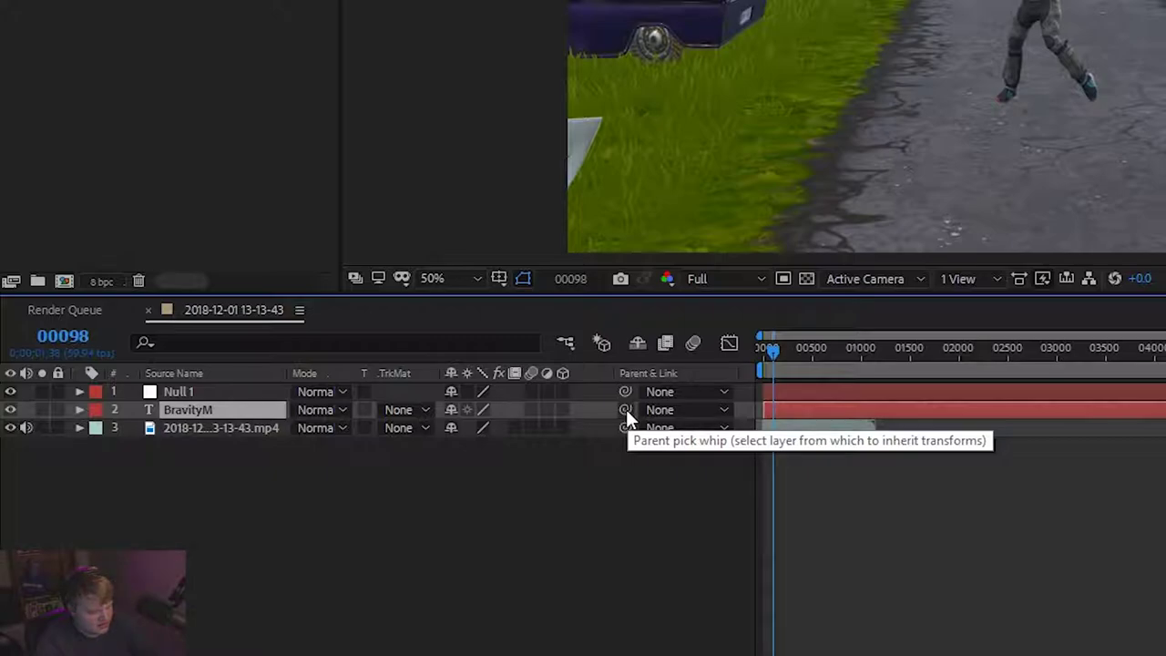
- Pick-whip the BravityM layer to Null 1 and play back from frame 0
drag(626, 409, 192, 391)
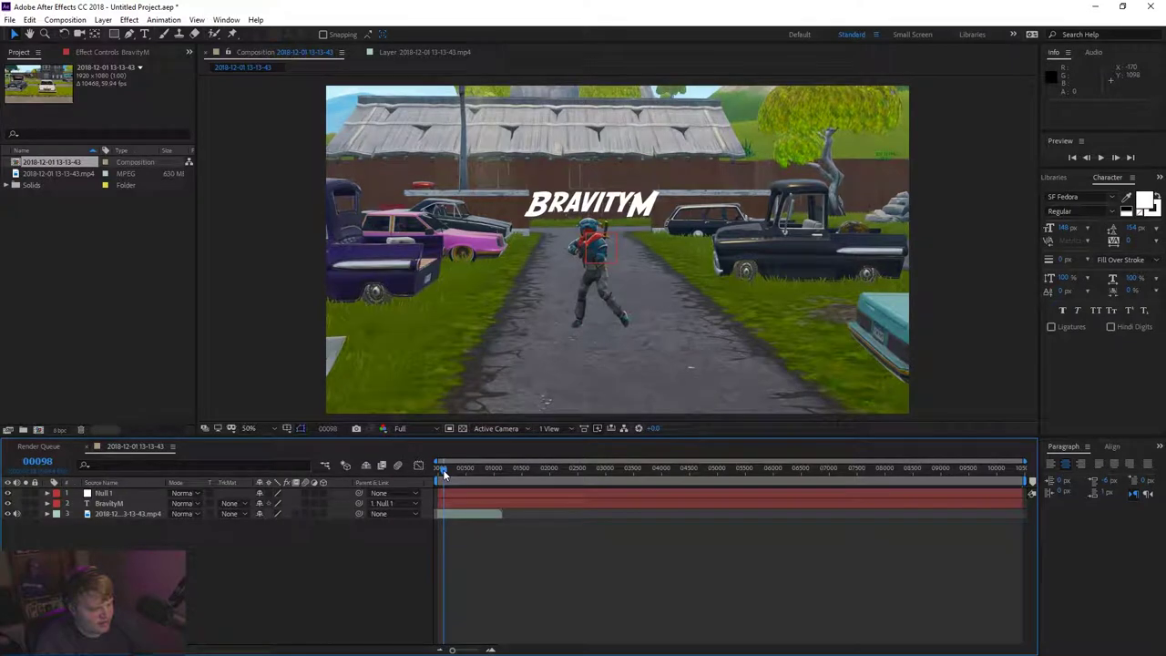
drag(444, 473, 433, 474)
key(space)
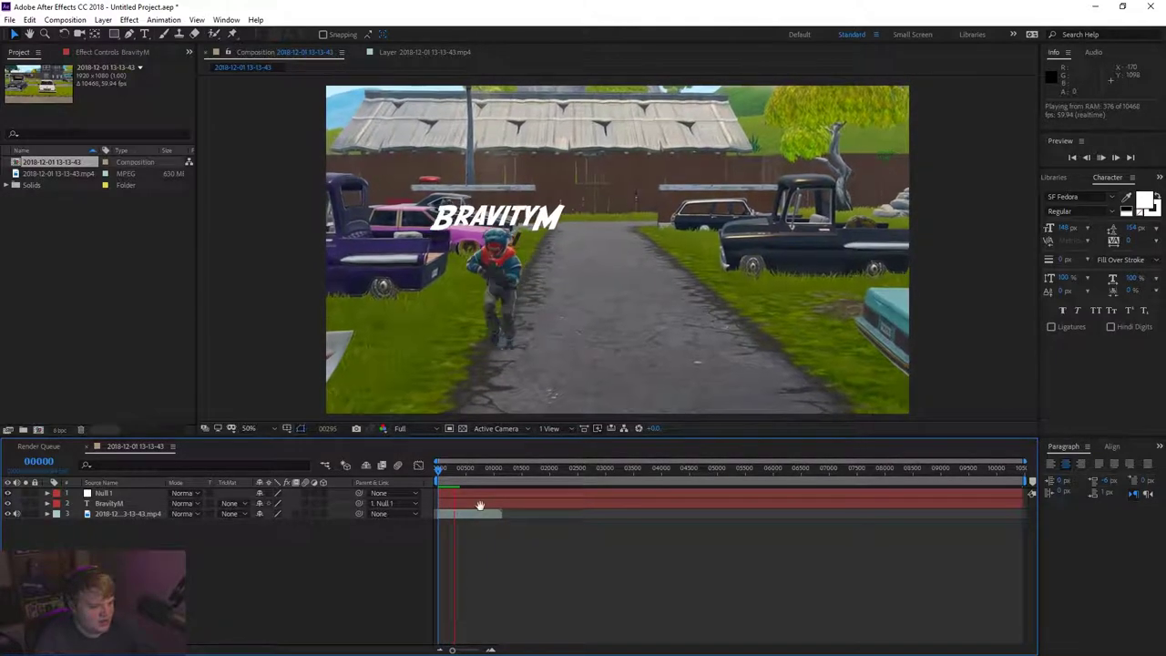
- Move the BravityM title down onto the character and preview from the first frame
key(space)
key(space)
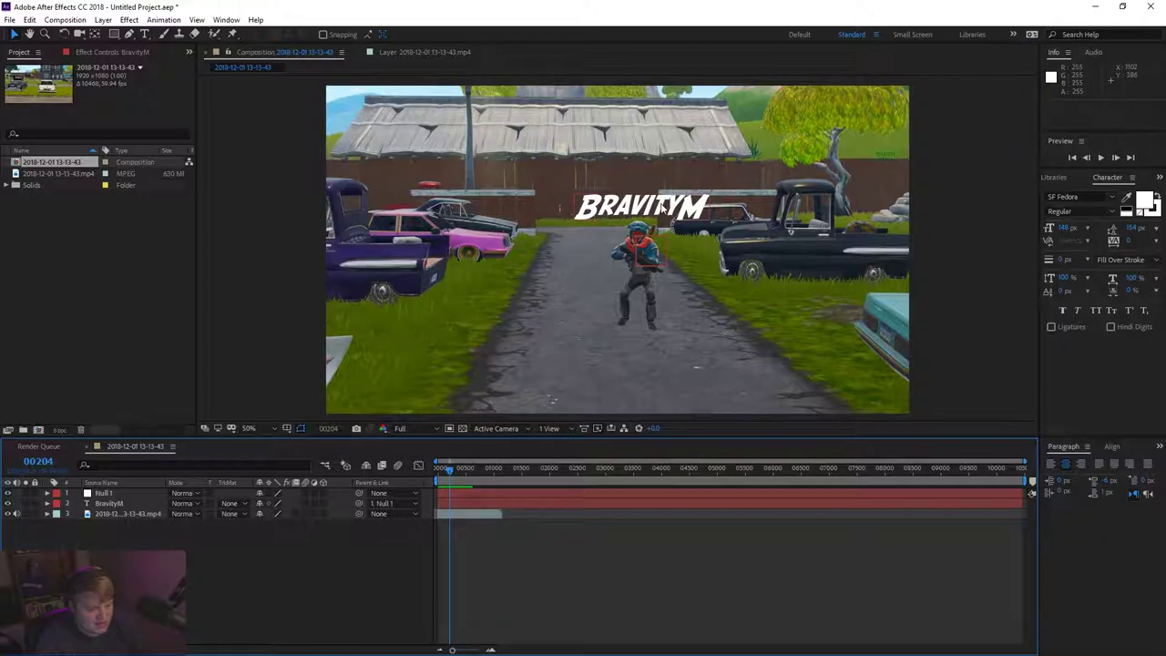
drag(642, 214, 642, 265)
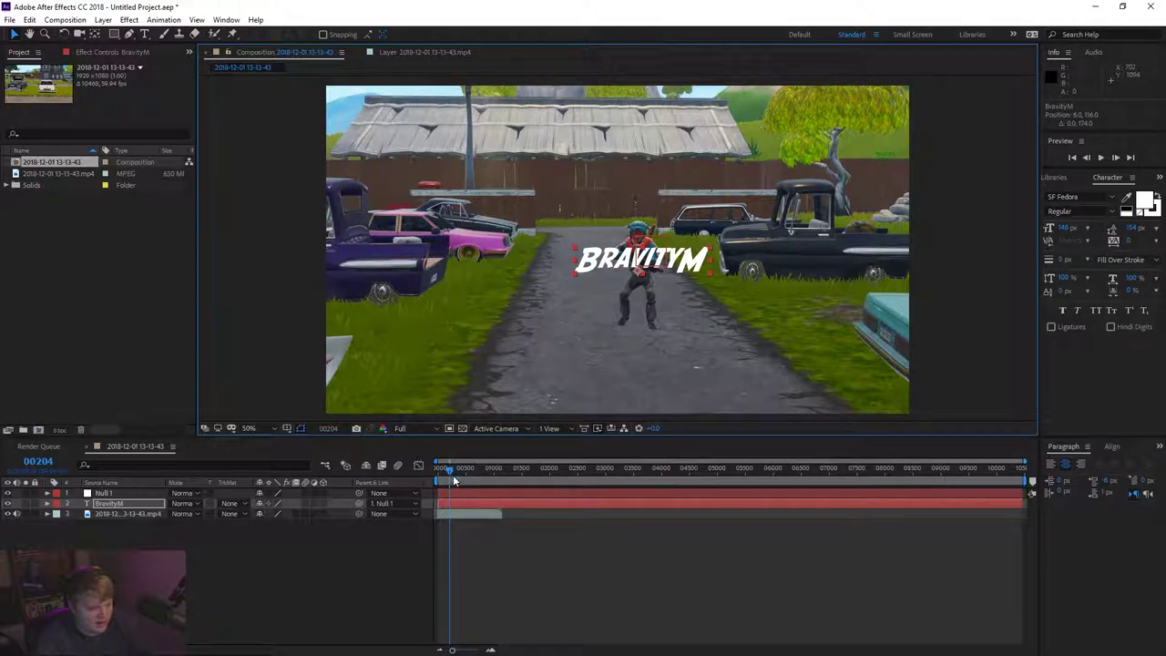
key(Home)
key(space)
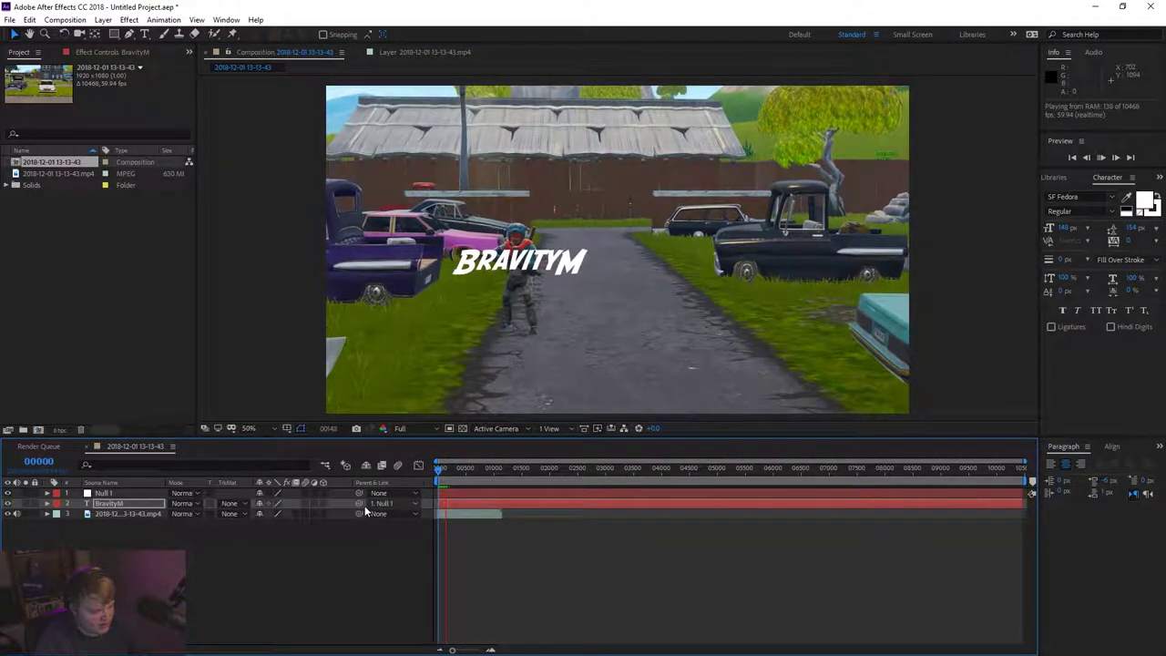
- Re-parent BravityM to Null 1 and replay the preview to check it tracks the head
drag(359, 503, 128, 495)
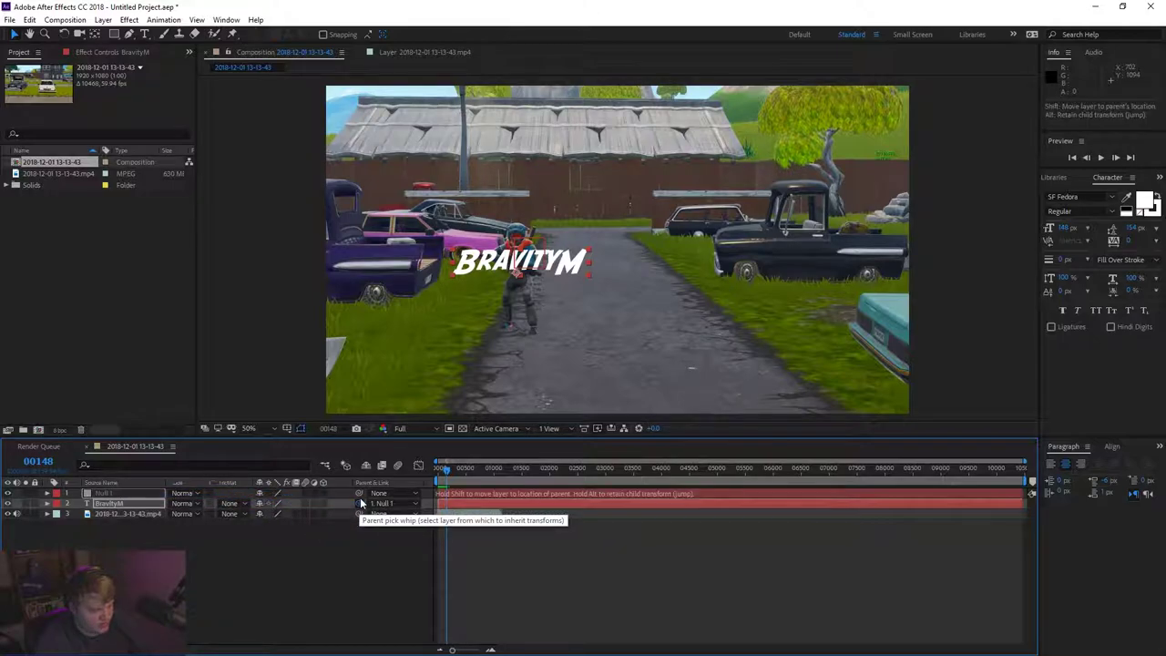
key(space)
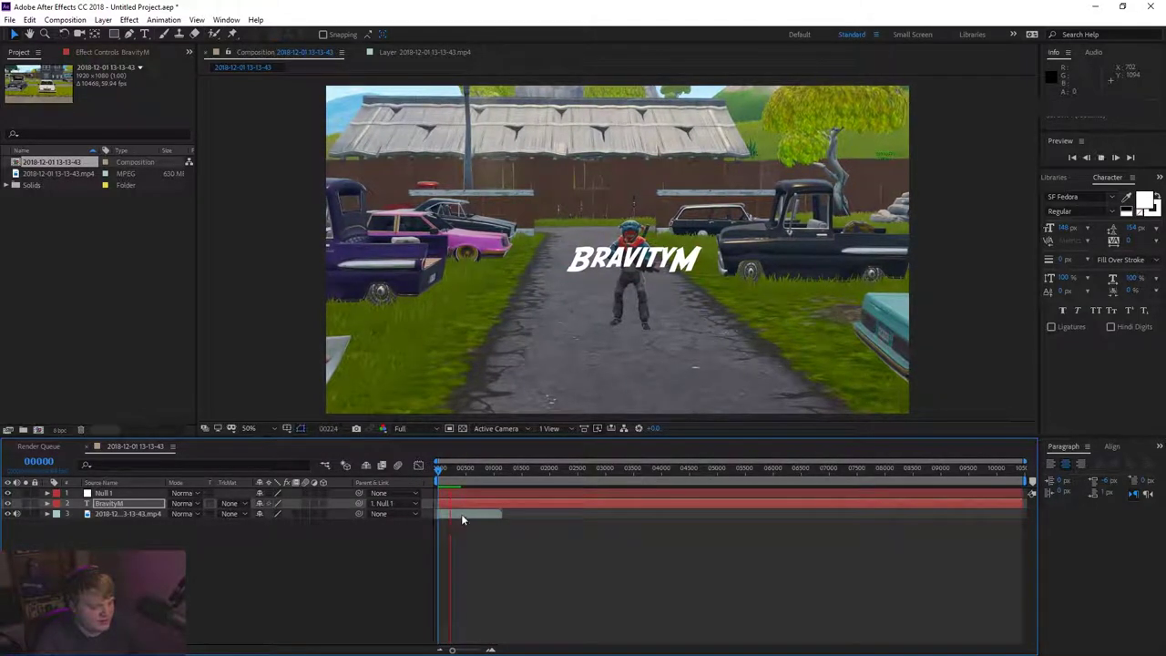
click(451, 466)
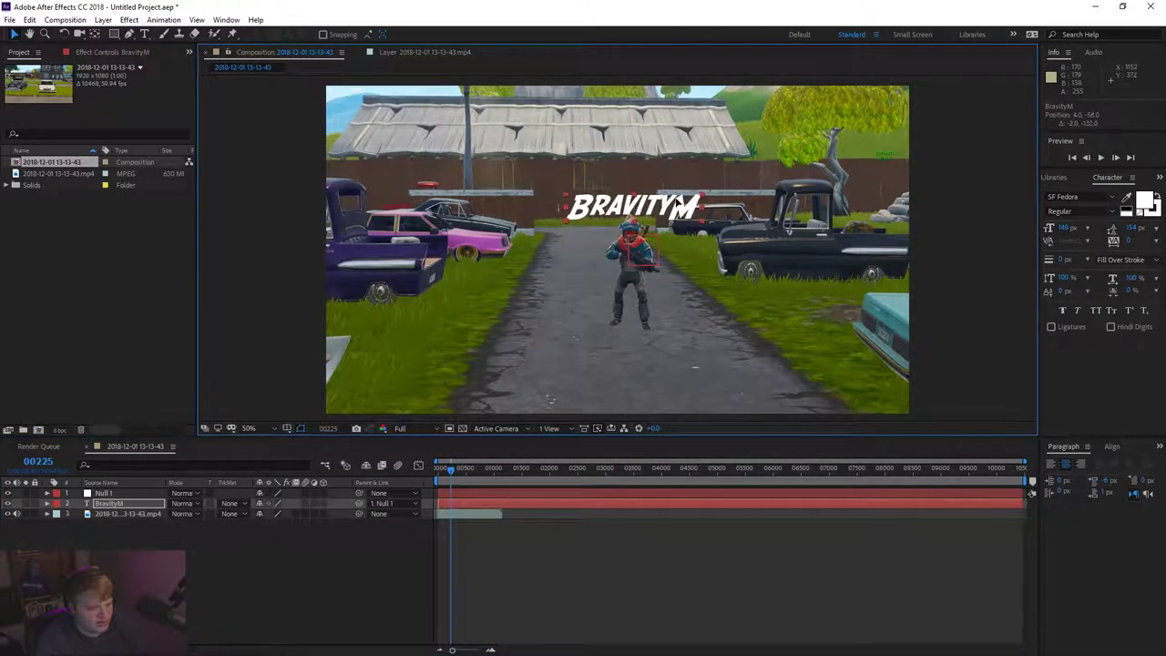
drag(446, 466, 441, 466)
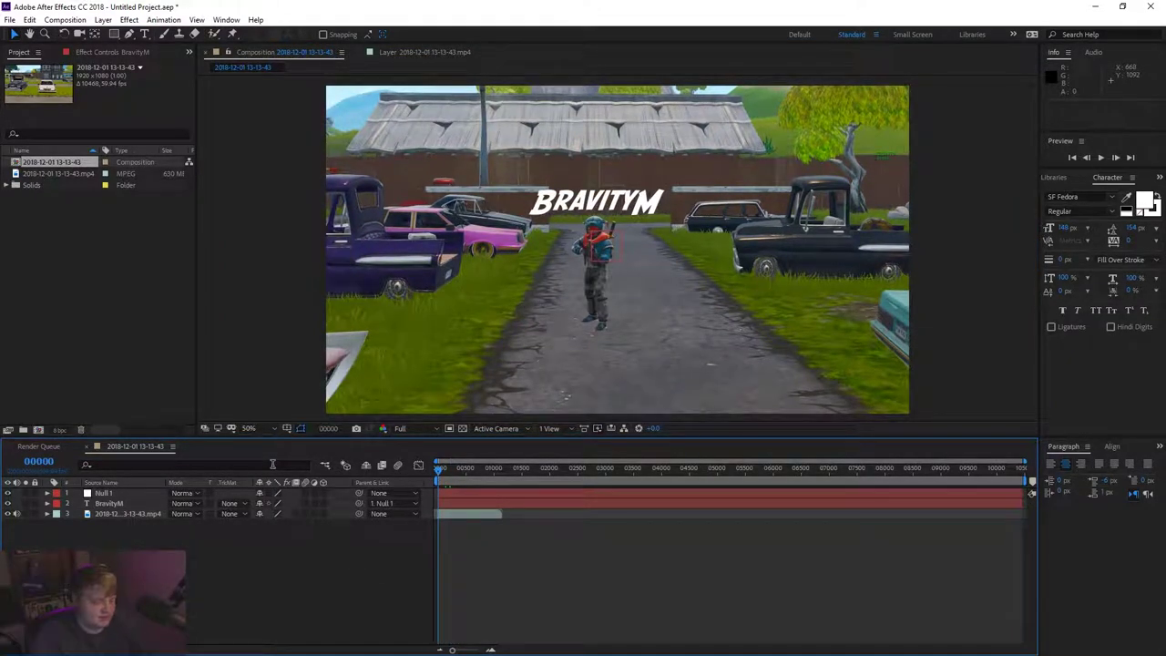
key(space)
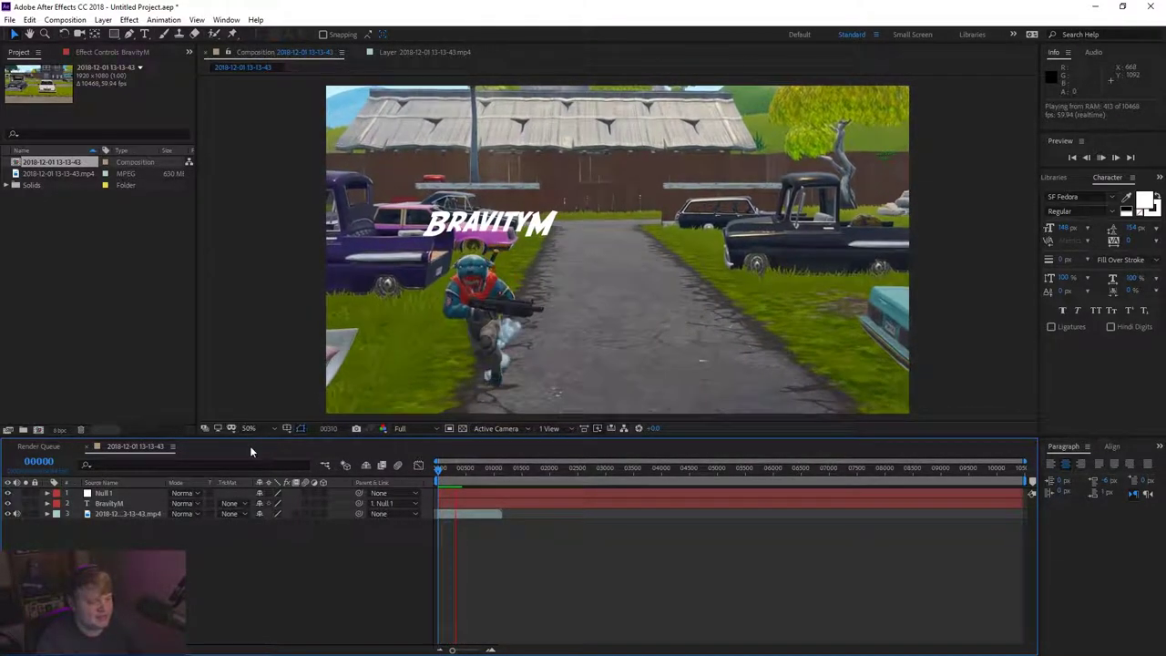
key(space)
drag(459, 478, 421, 478)
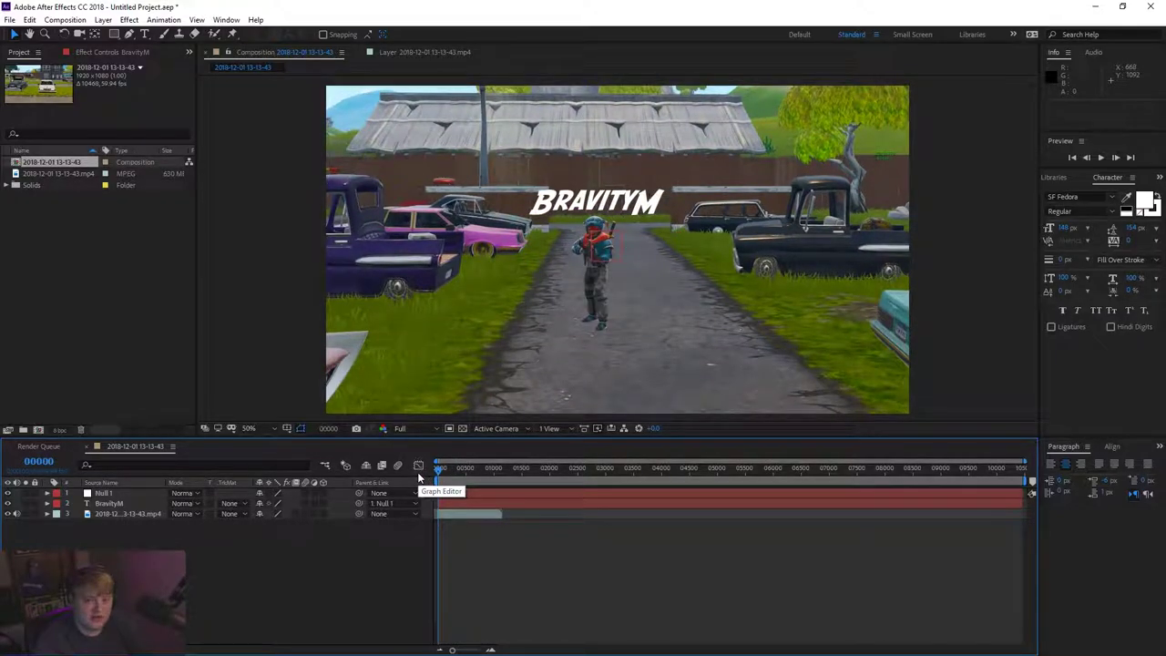
key(space)
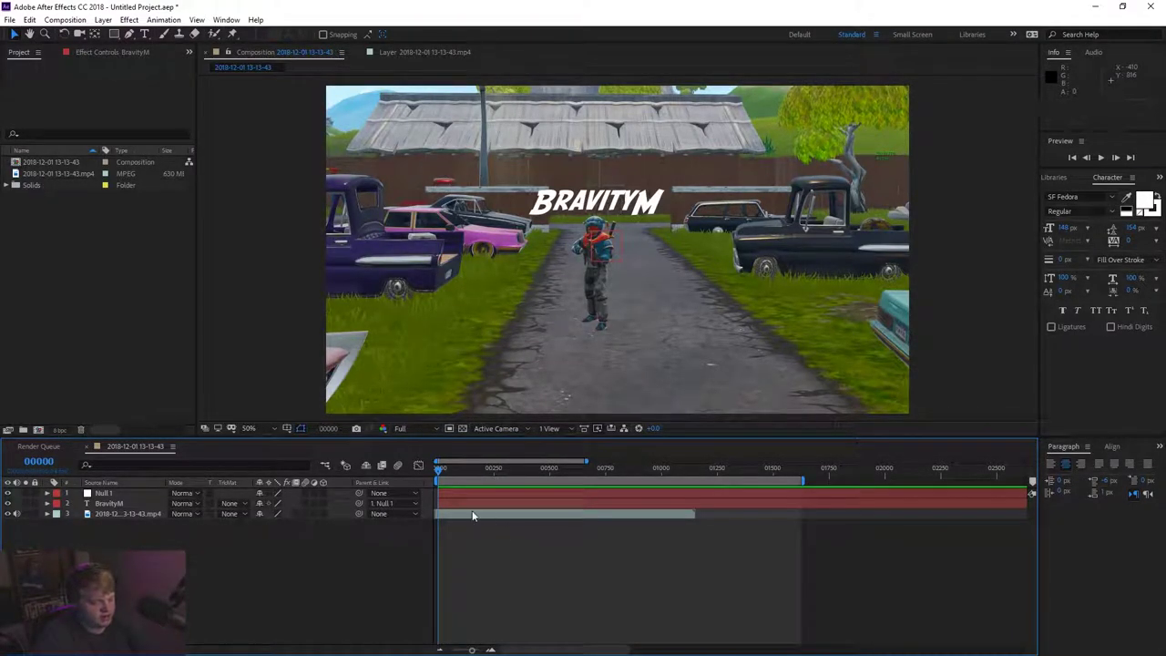
- Zoom the timeline and mark a rough work area, first from frame 00037 to 00466
click(492, 650)
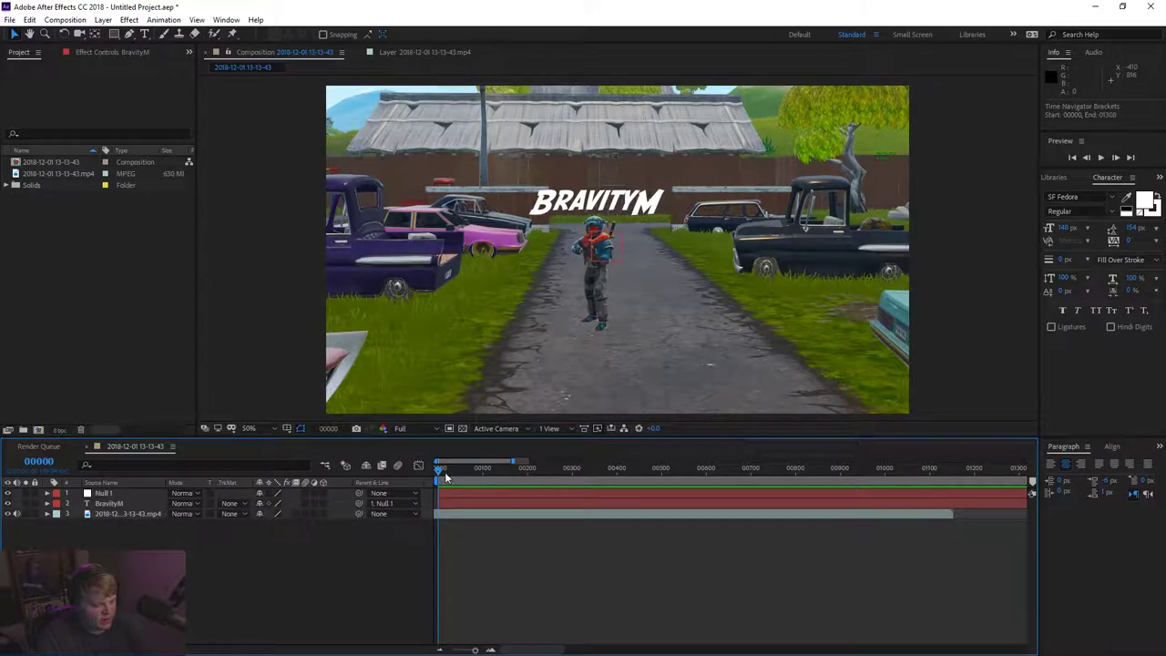
click(454, 476)
key(b)
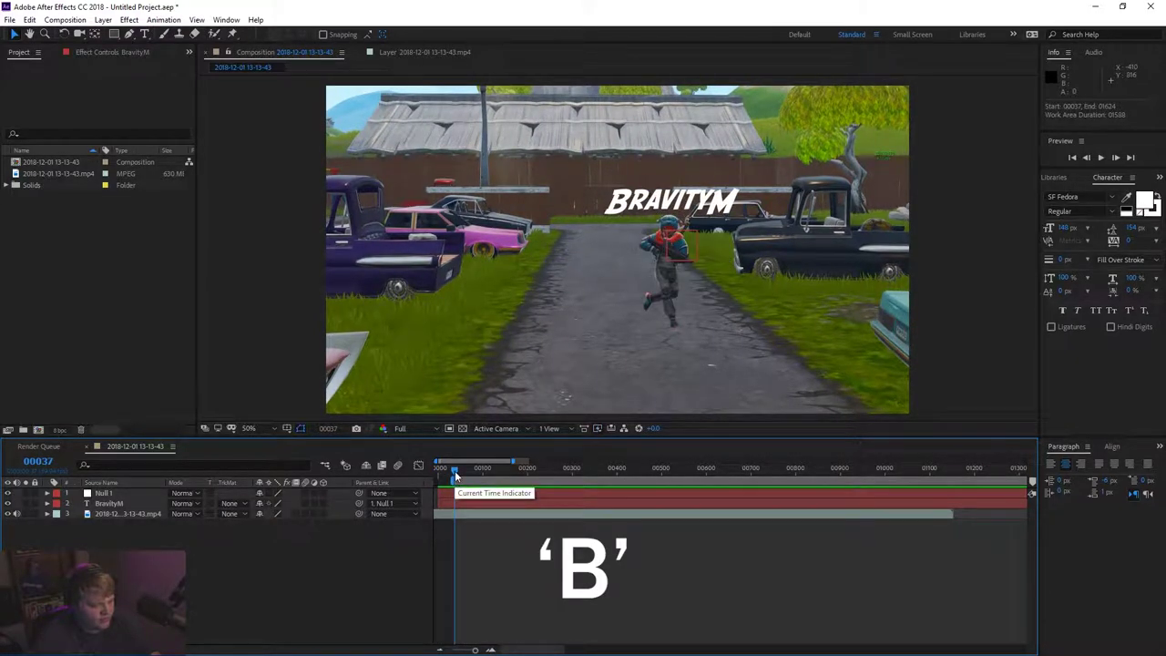
drag(464, 468, 646, 468)
key(n)
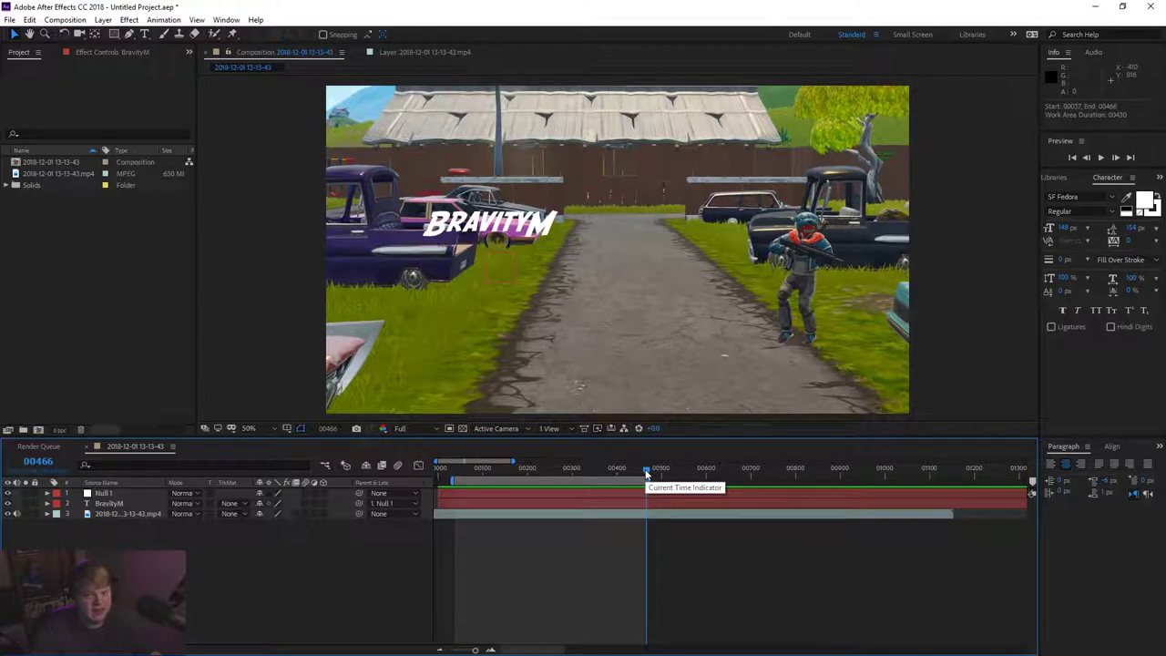
drag(645, 464, 490, 471)
key(b)
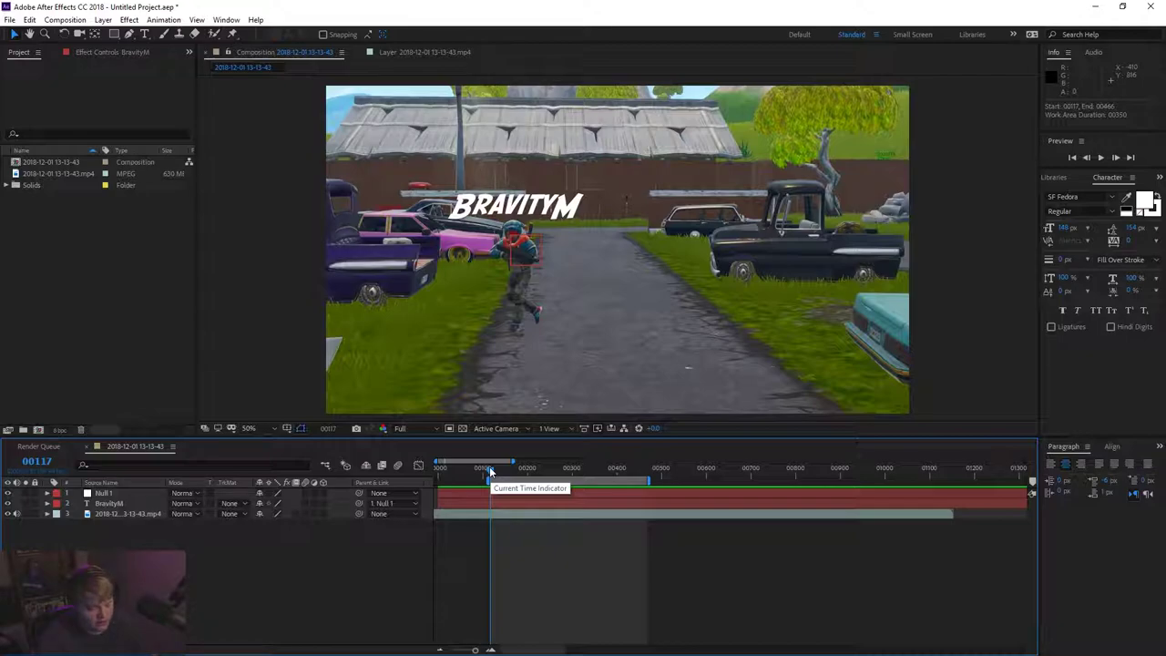
- Move the work area start back to frame 00000 and its end to 00288
drag(492, 472, 397, 471)
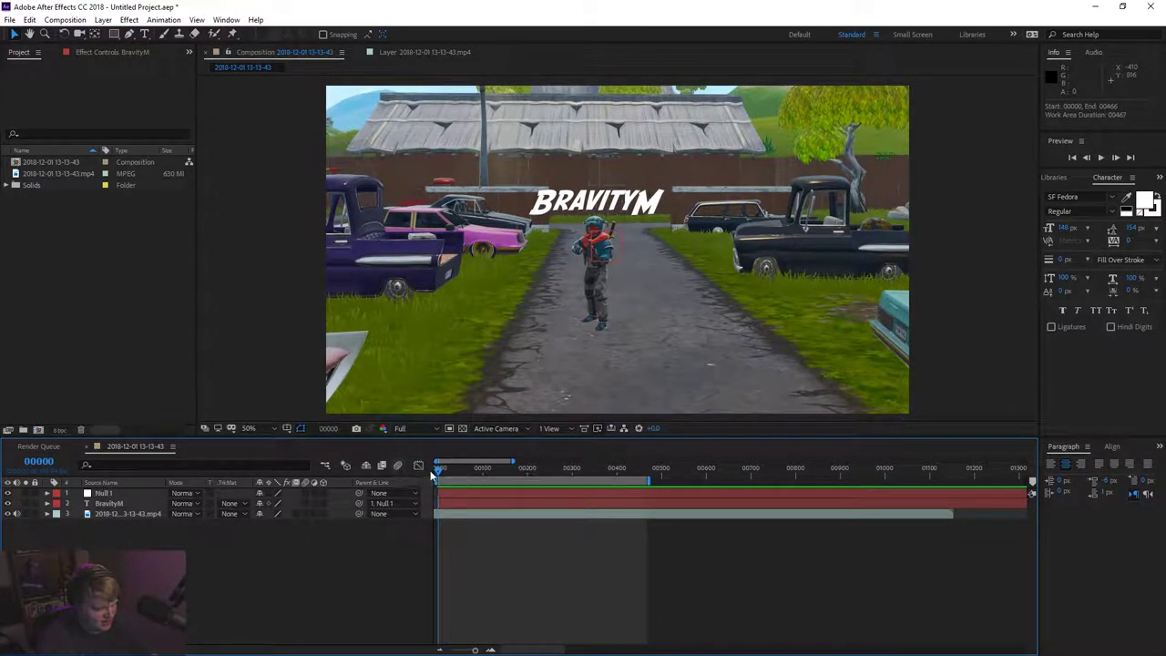
key(b)
drag(439, 468, 570, 474)
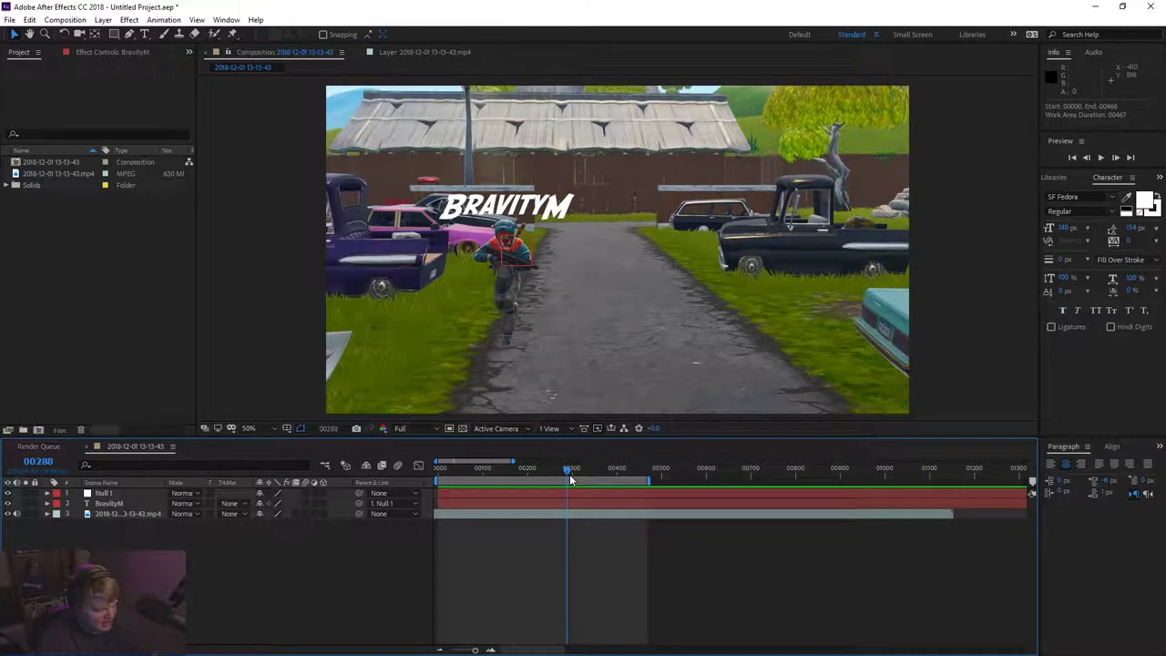
key(n)
- Preview the trimmed work area, then check frames 00269 and 00091
key(space)
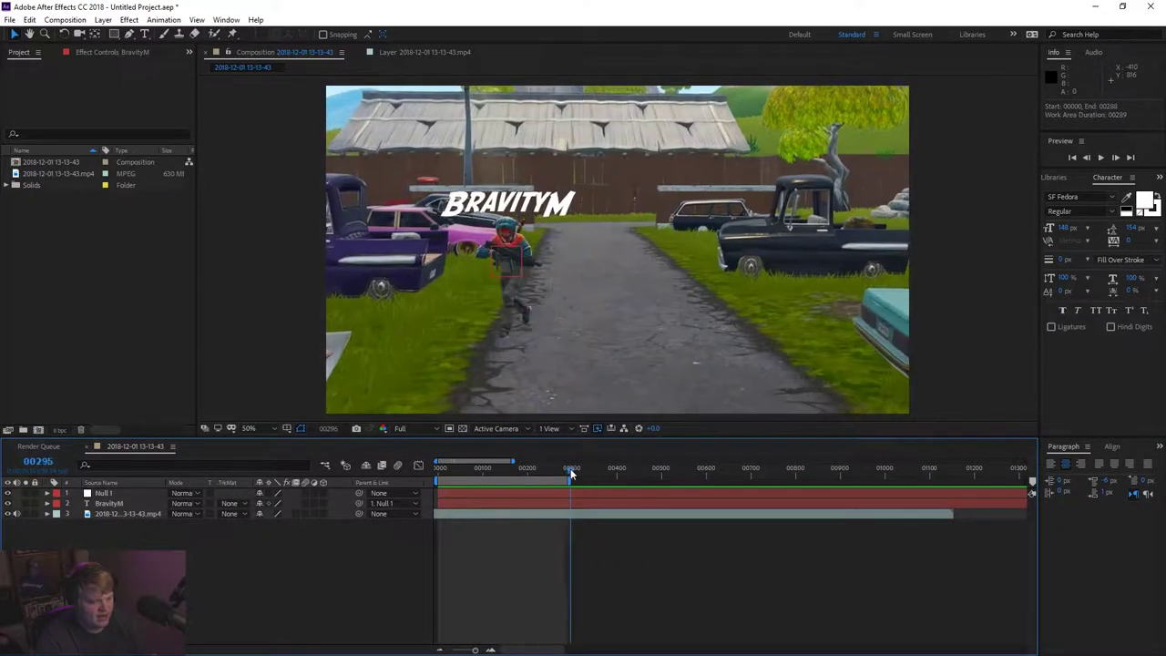
drag(467, 470, 558, 469)
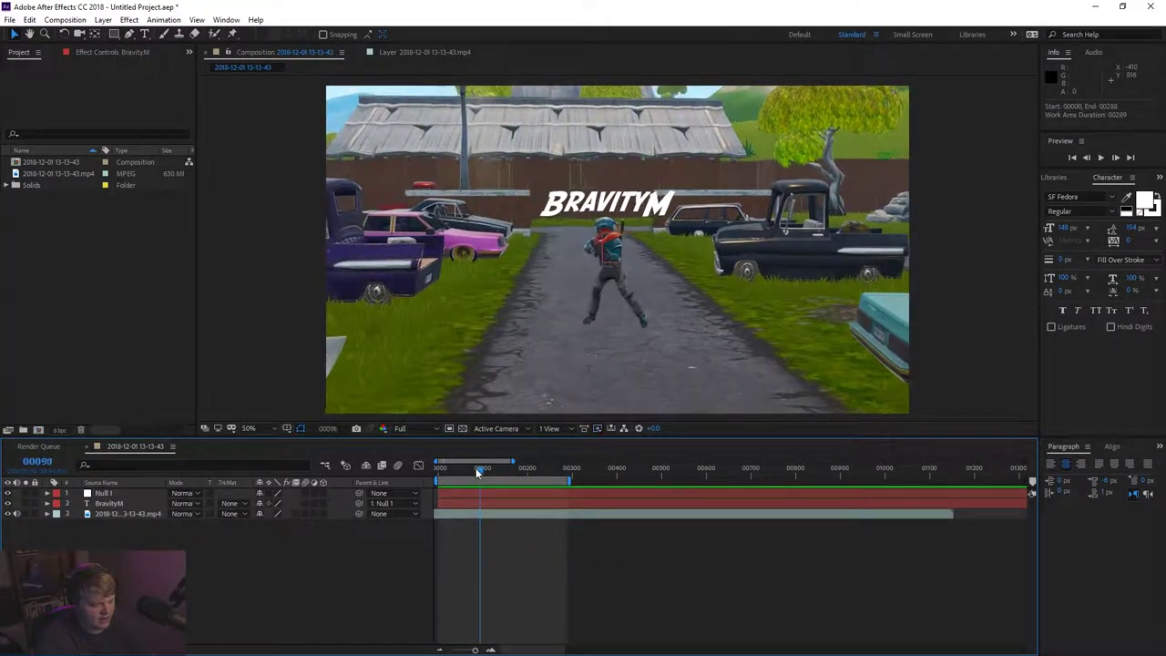
click(475, 467)
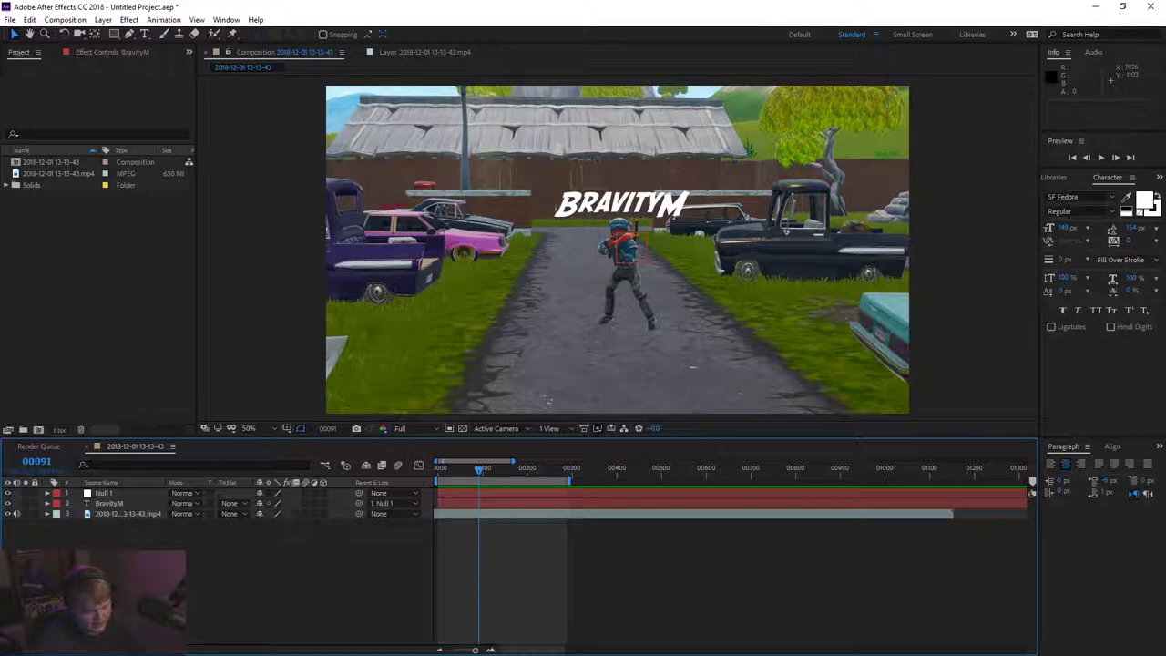
click(57, 21)
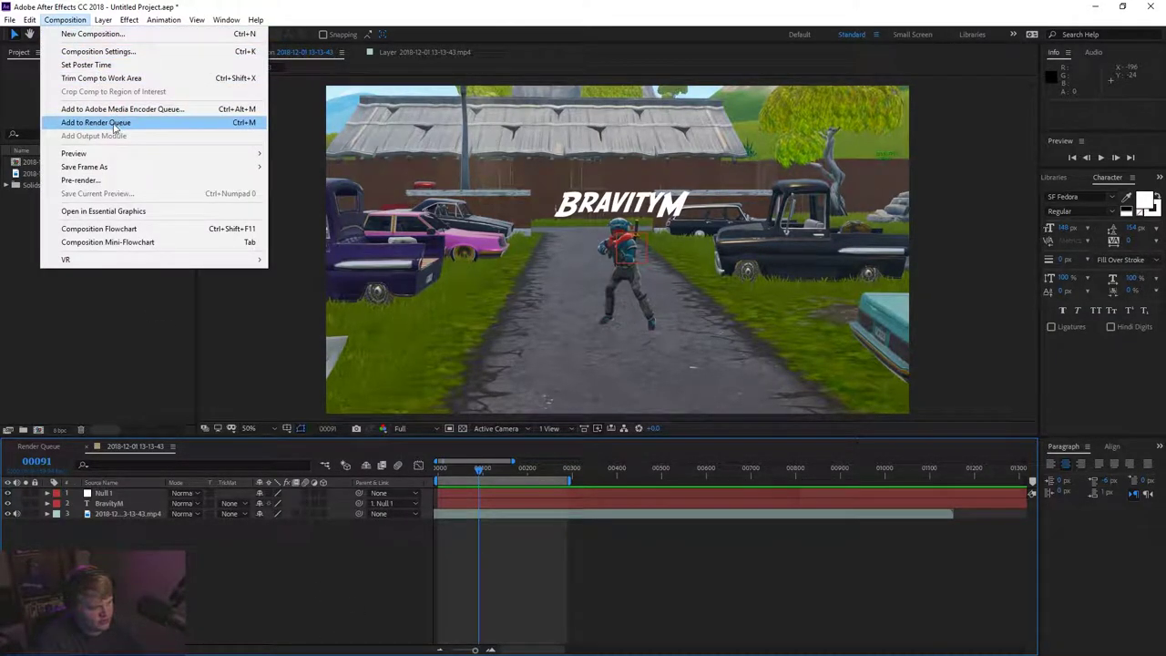
click(114, 129)
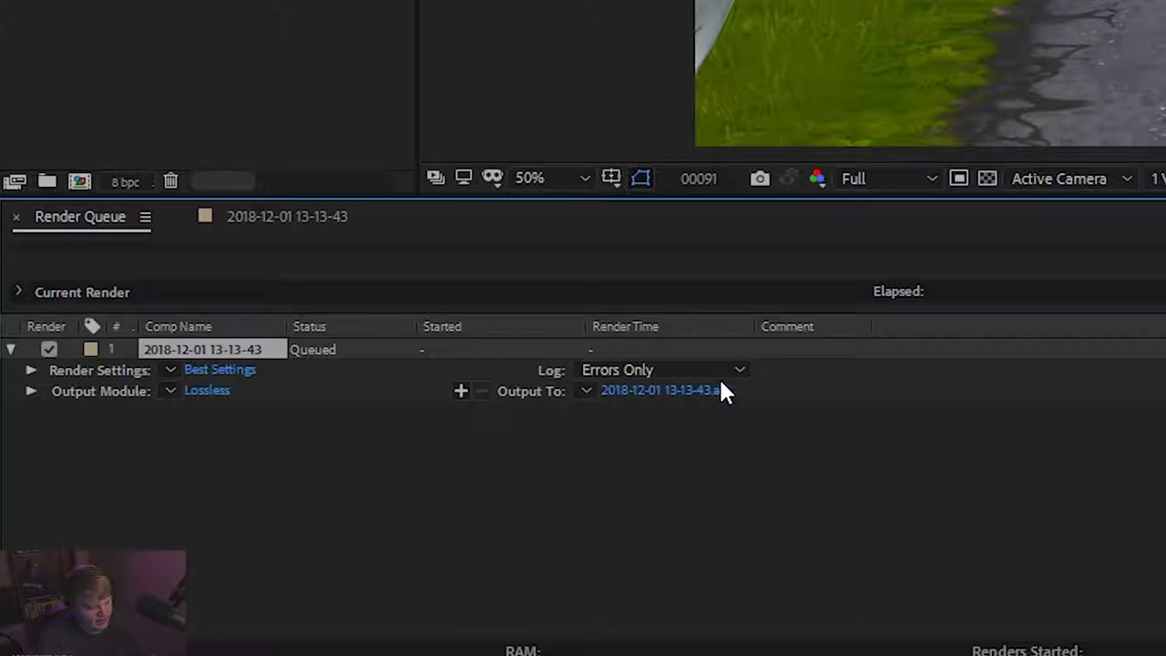
click(682, 390)
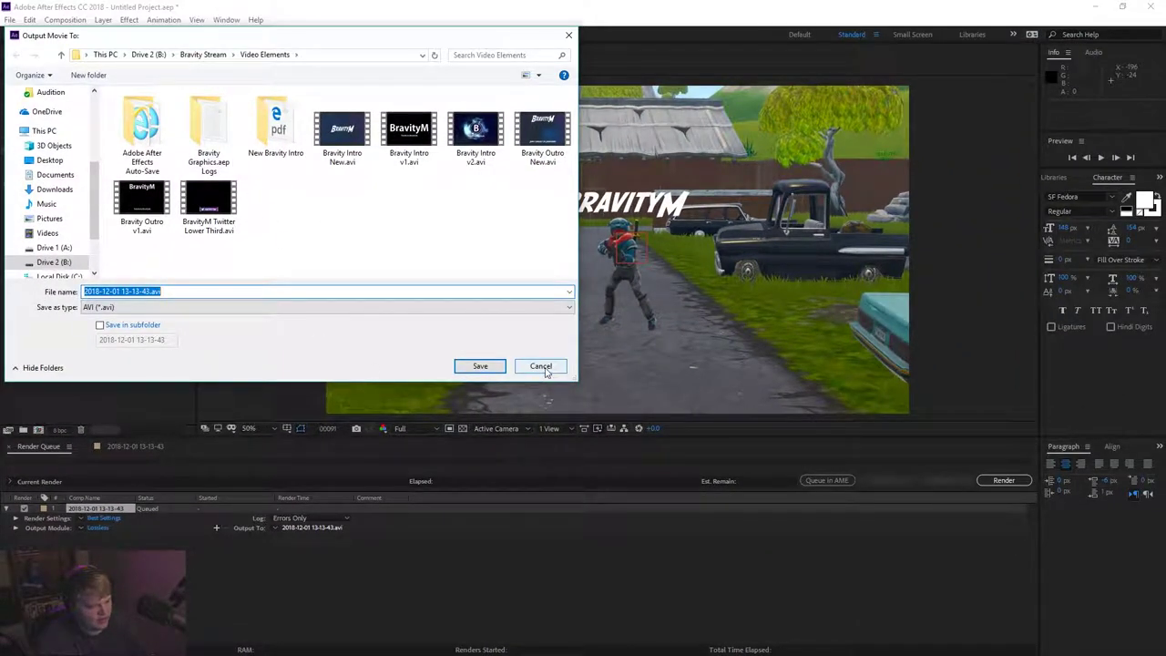
click(482, 365)
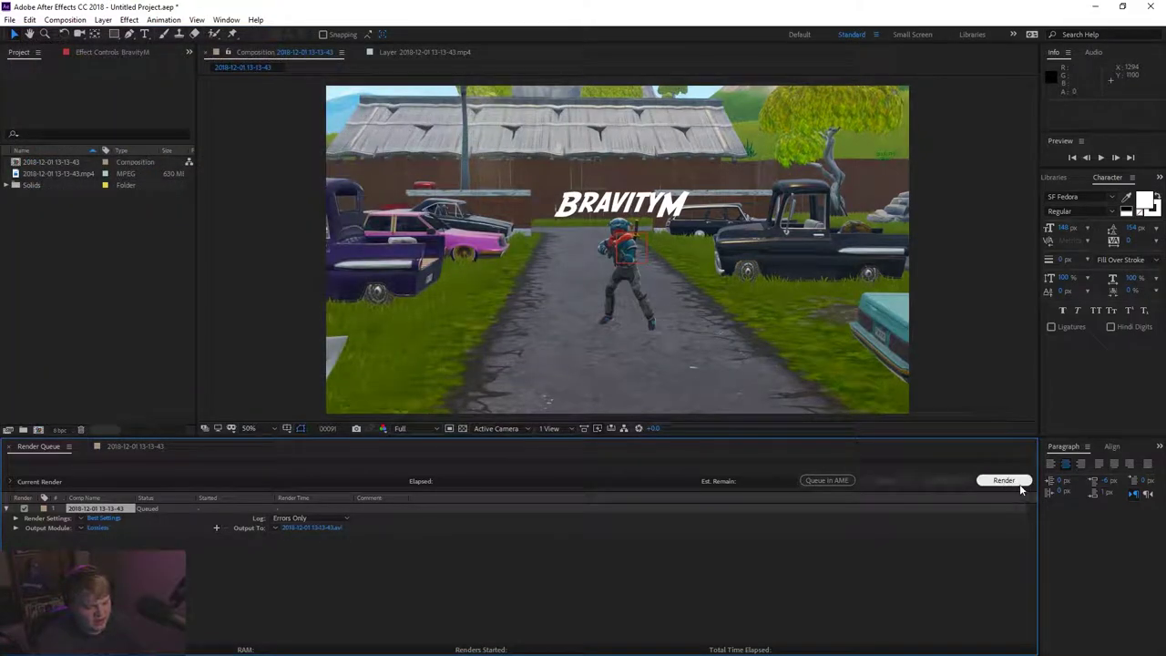
- Start the lossless render, then pause and stop it after a few seconds
click(1005, 480)
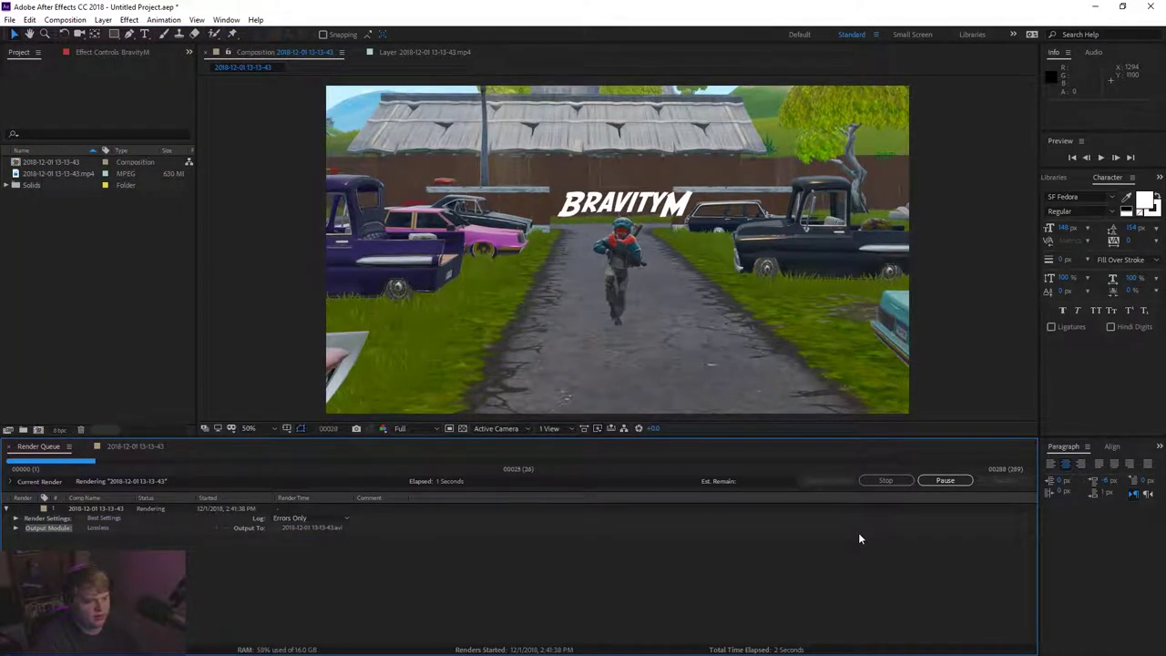
click(942, 481)
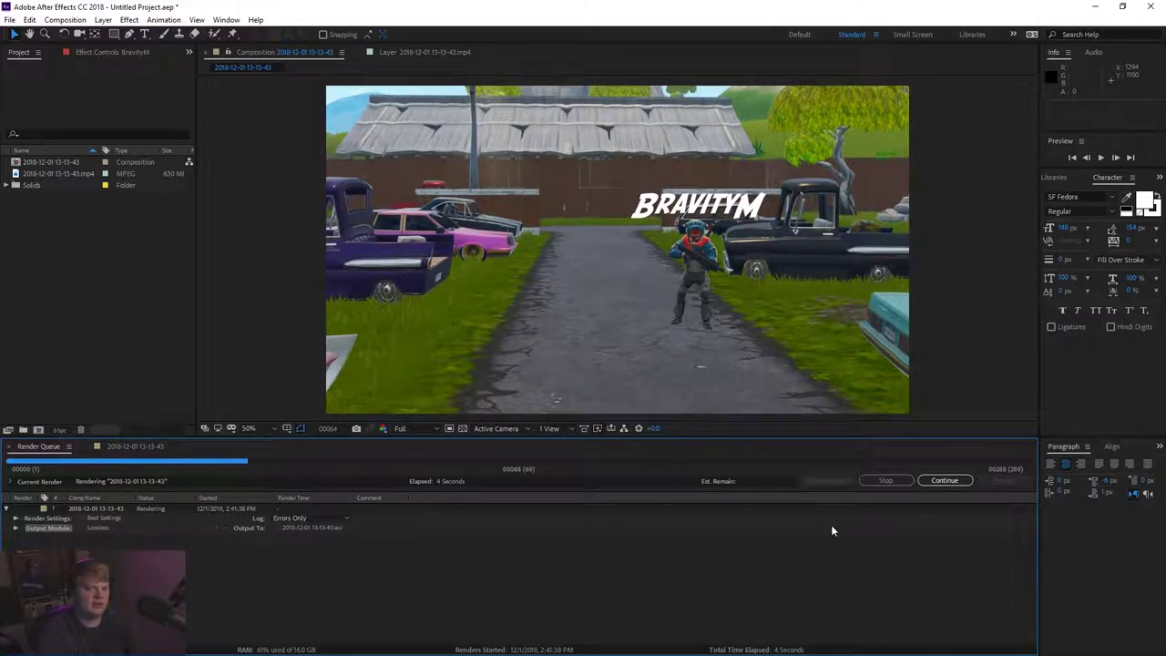
key(Escape)
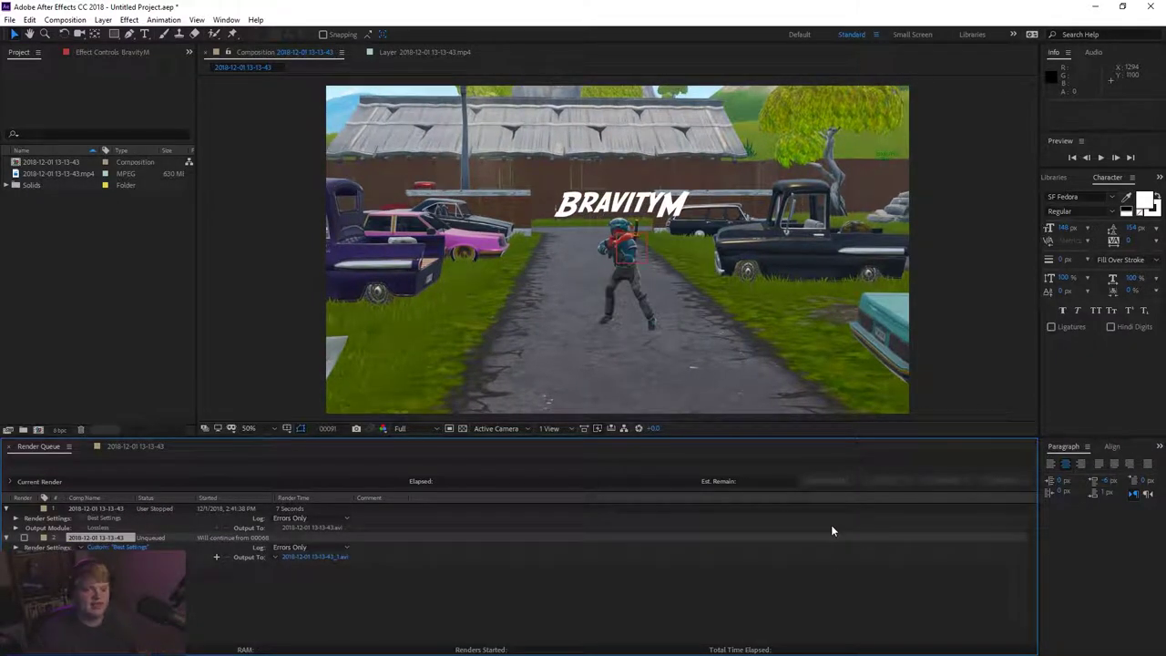